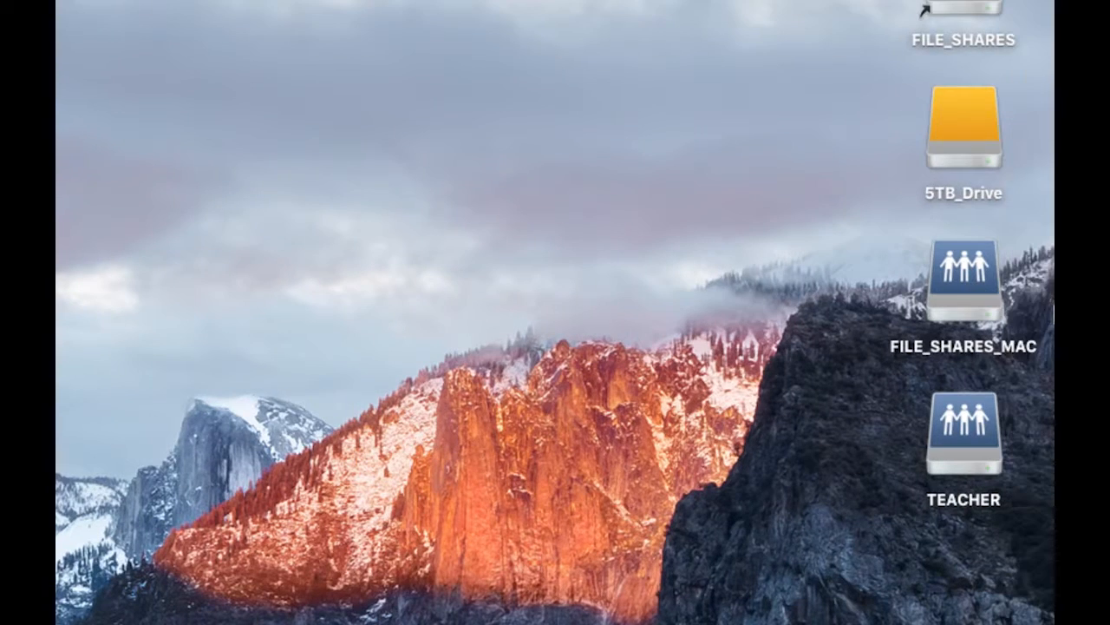
Open the FILE_SHARES_MAC volume and open the TEACHER share inside it.
double_click(961, 292)
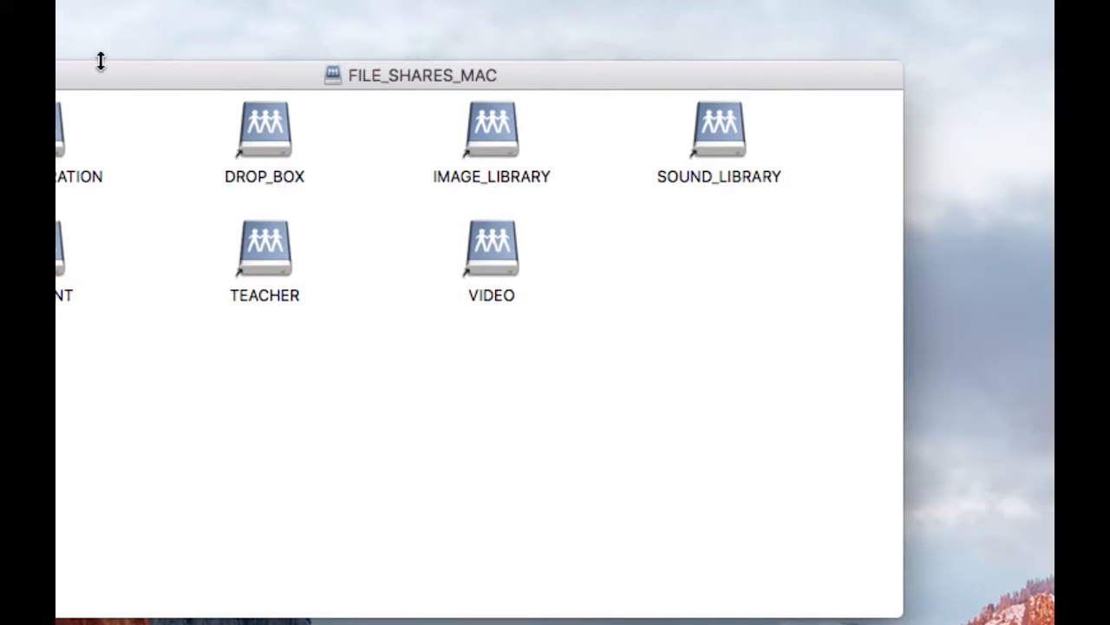
left_click_drag(210, 73, 381, 32)
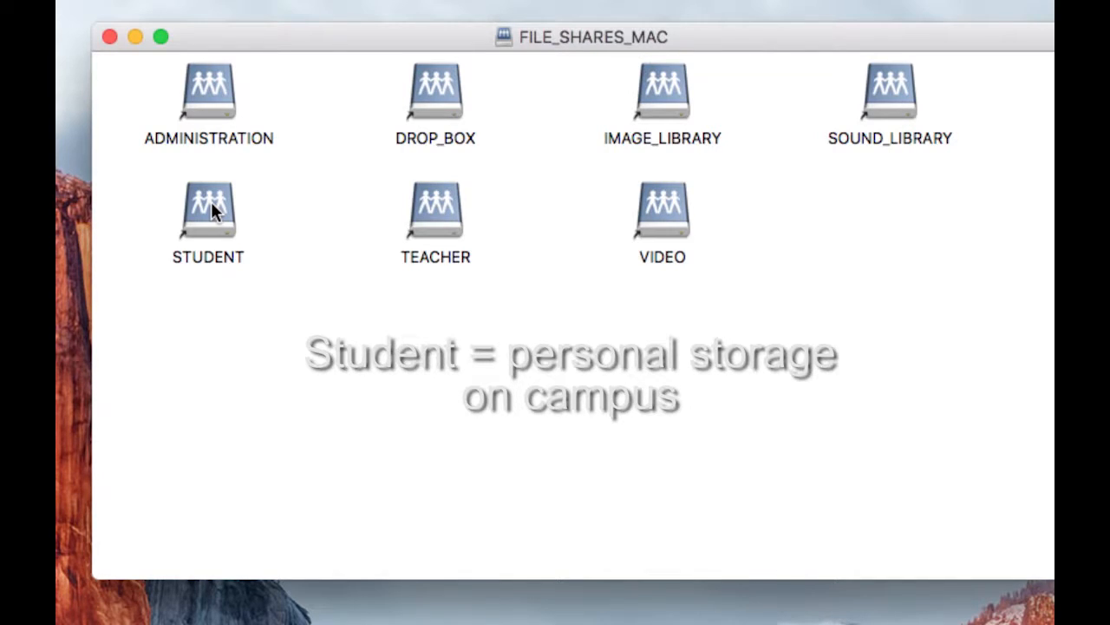
double_click(441, 209)
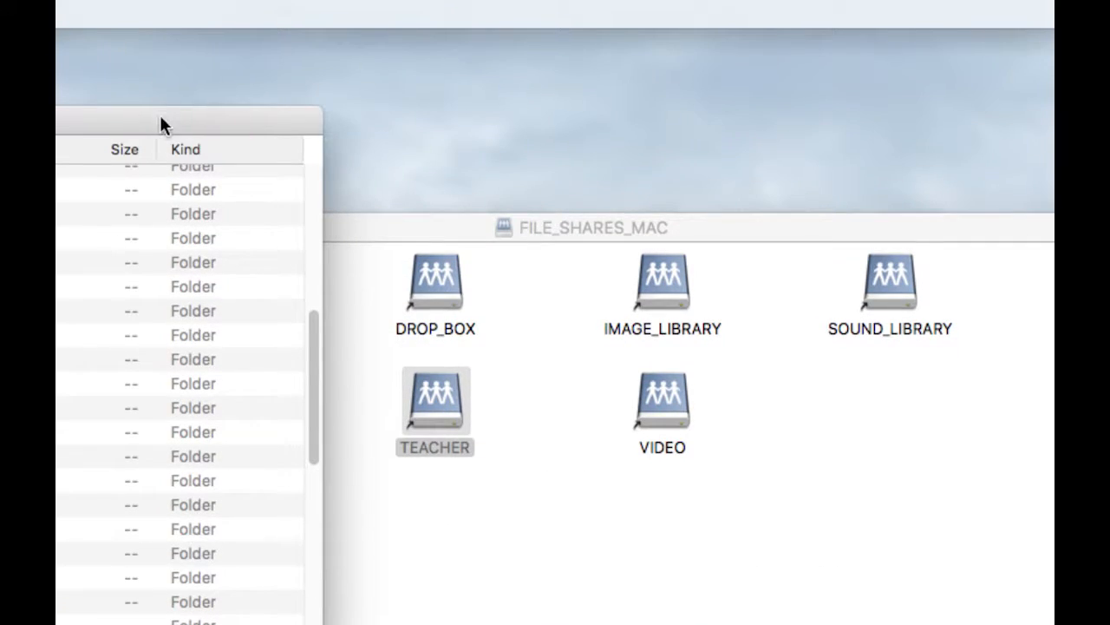
left_click_drag(160, 118, 916, 8)
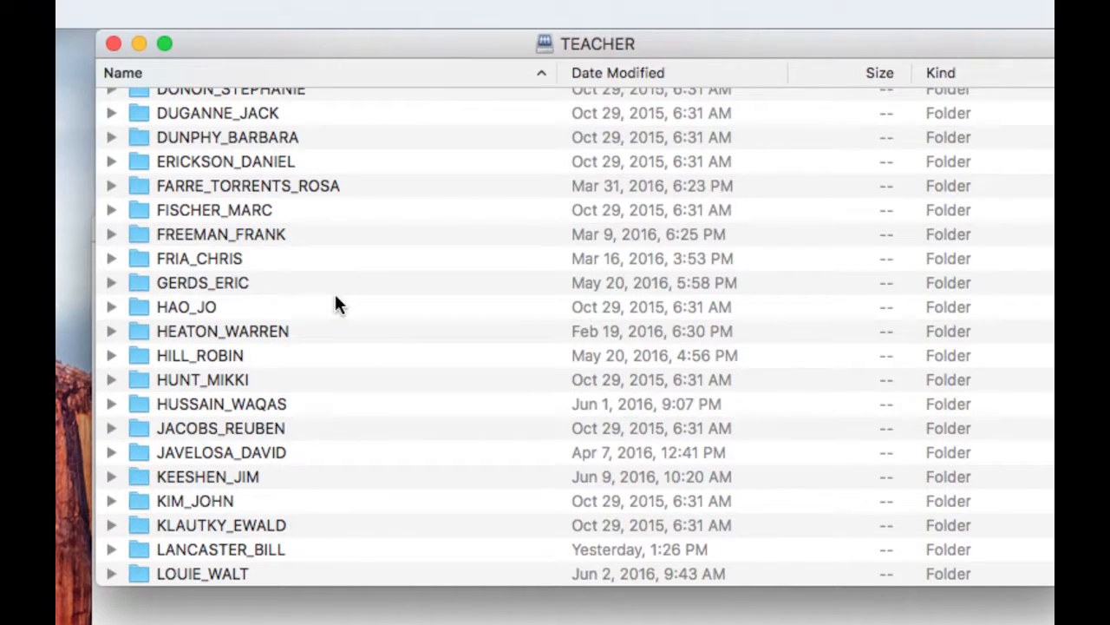
Find the instructor's folder in the TEACHER share and open it.
key("l")
key("o")
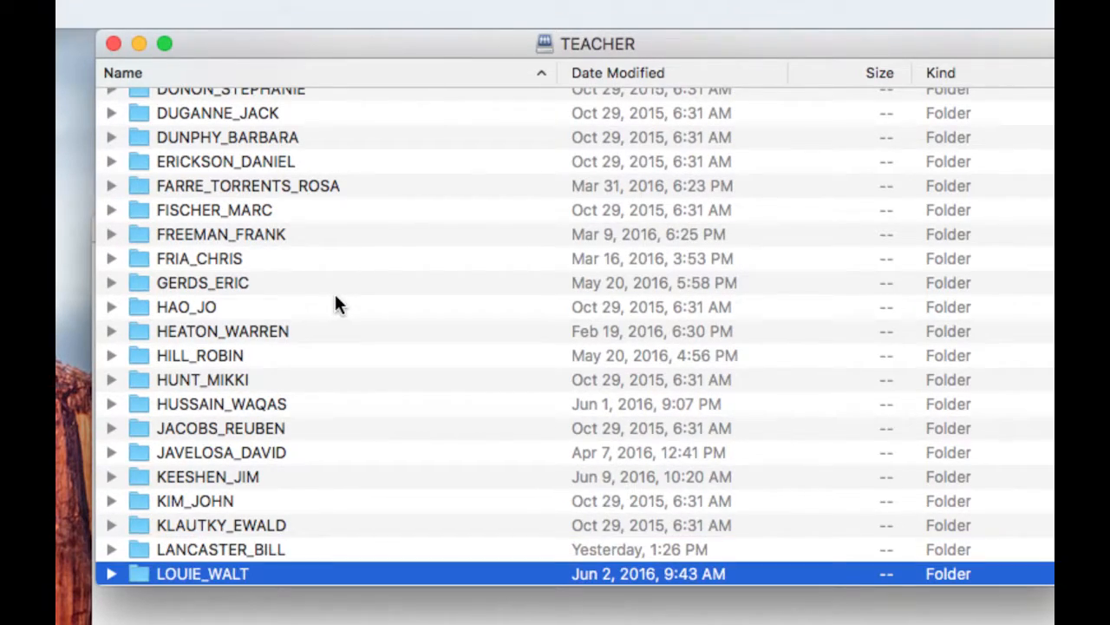
scroll(344, 417, "up", 2)
scroll(345, 416, "down", 15)
scroll(346, 419, "up", 8)
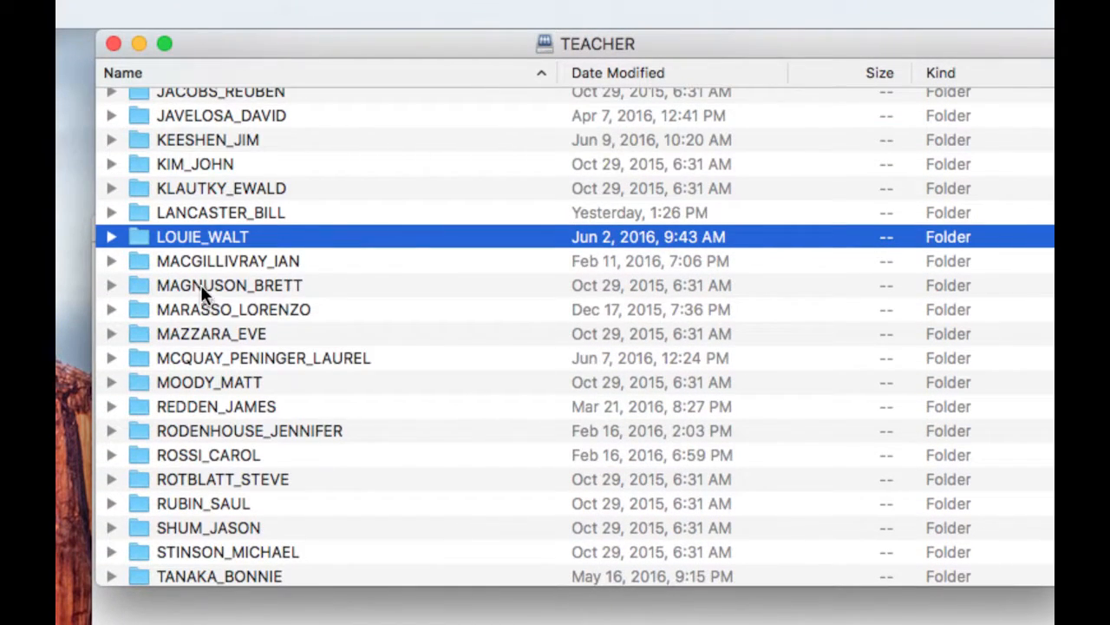
double_click(137, 233)
left_click_drag(772, 46, 558, 43)
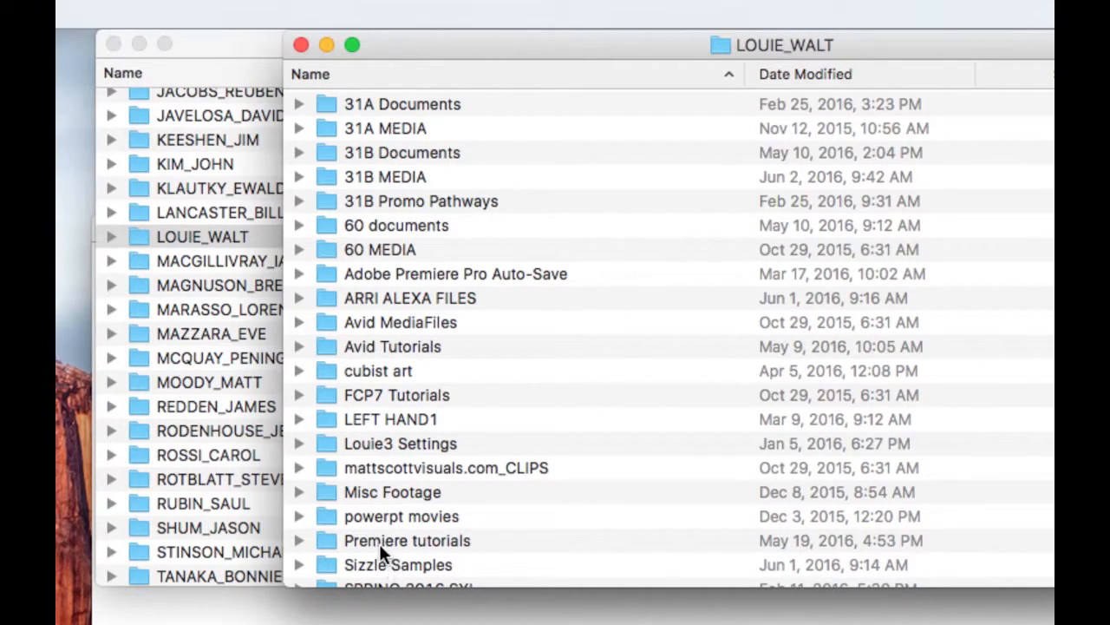
Locate the Premiere tutorials folder and review the assignments and other contents of the 31A Documents folder.
left_click(392, 517)
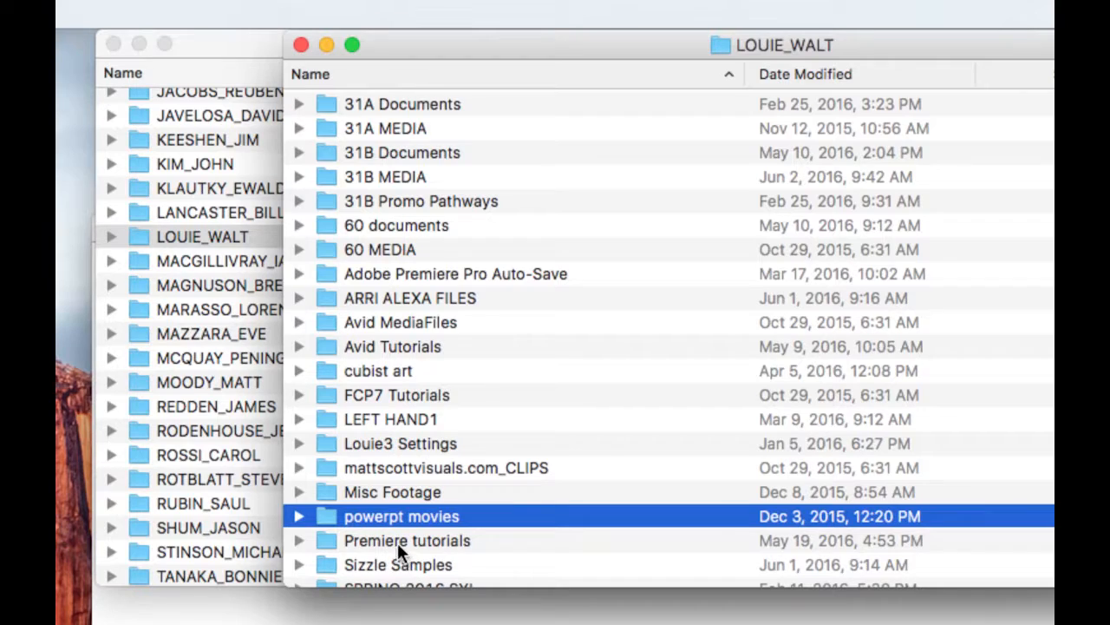
left_click(397, 542)
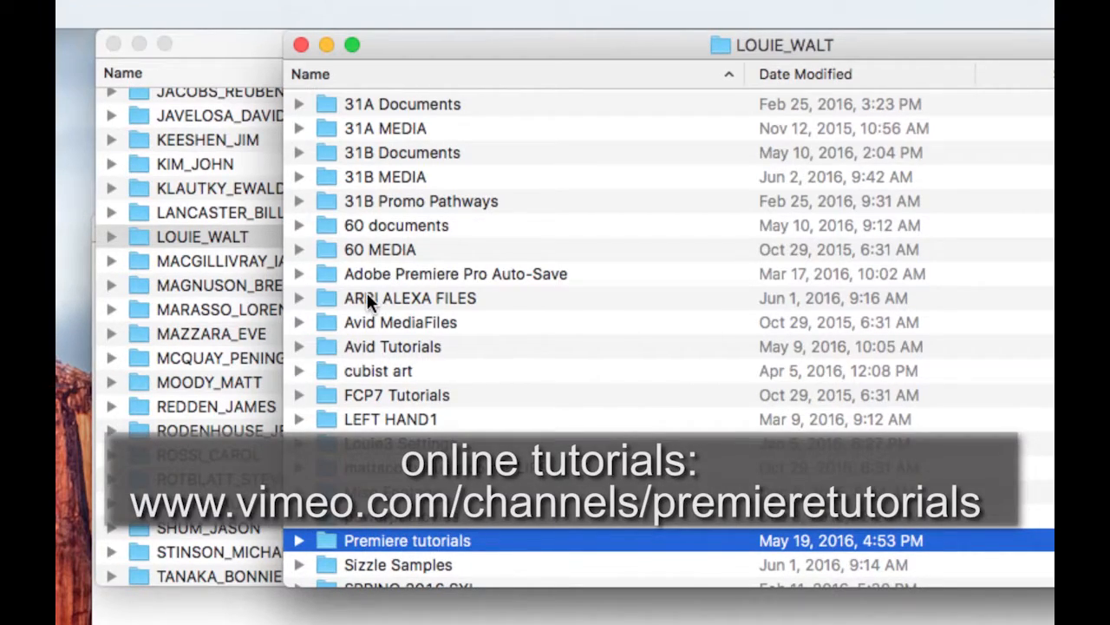
left_click(362, 103)
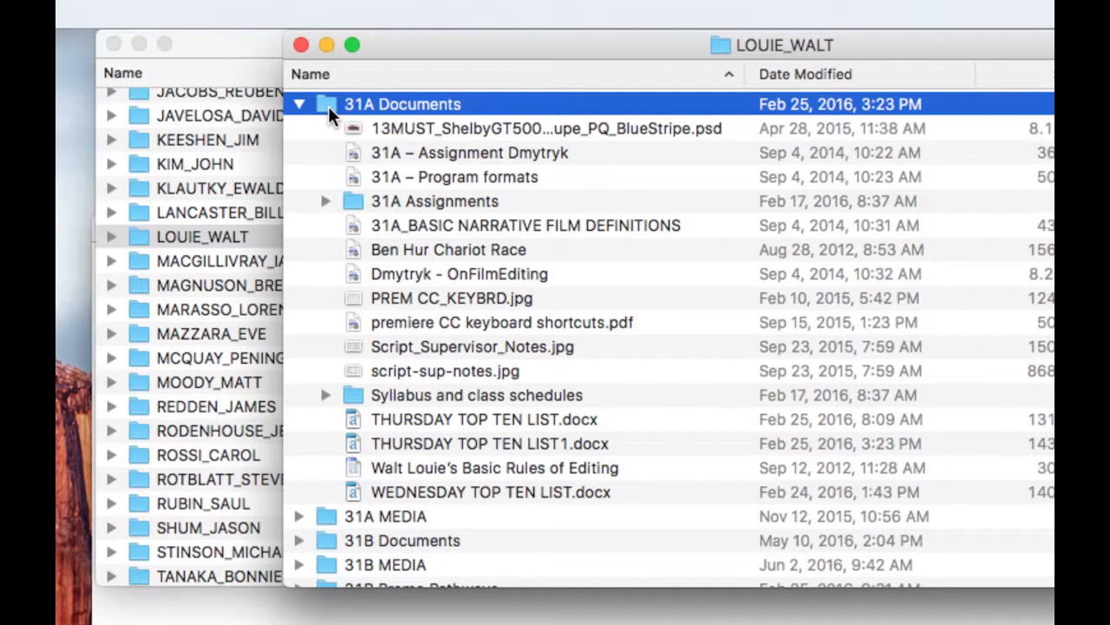
left_click(356, 206)
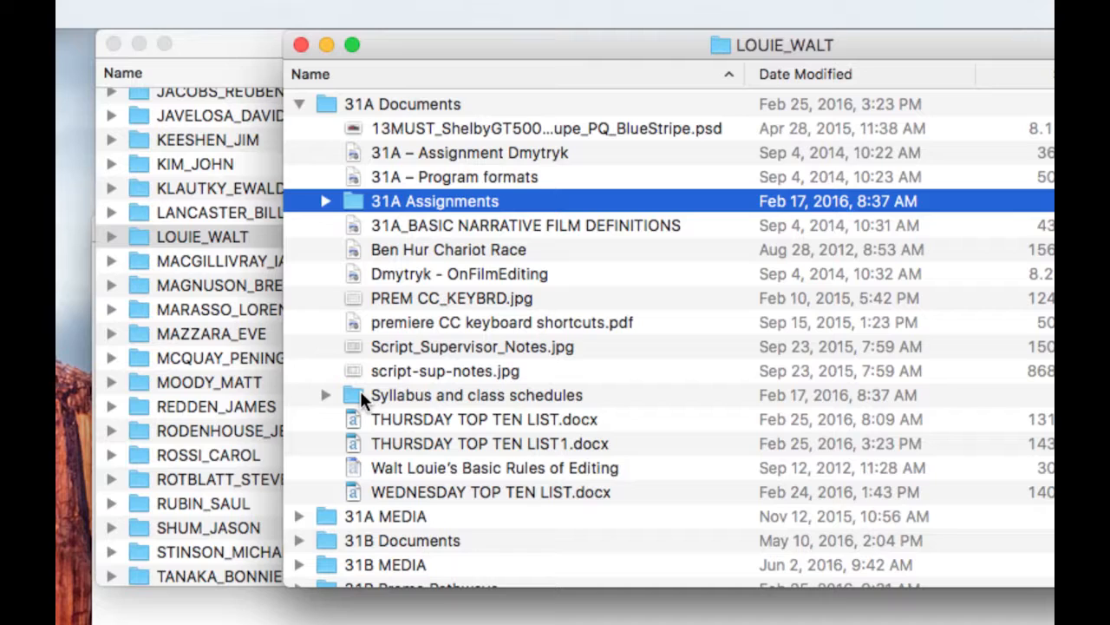
left_click(299, 104)
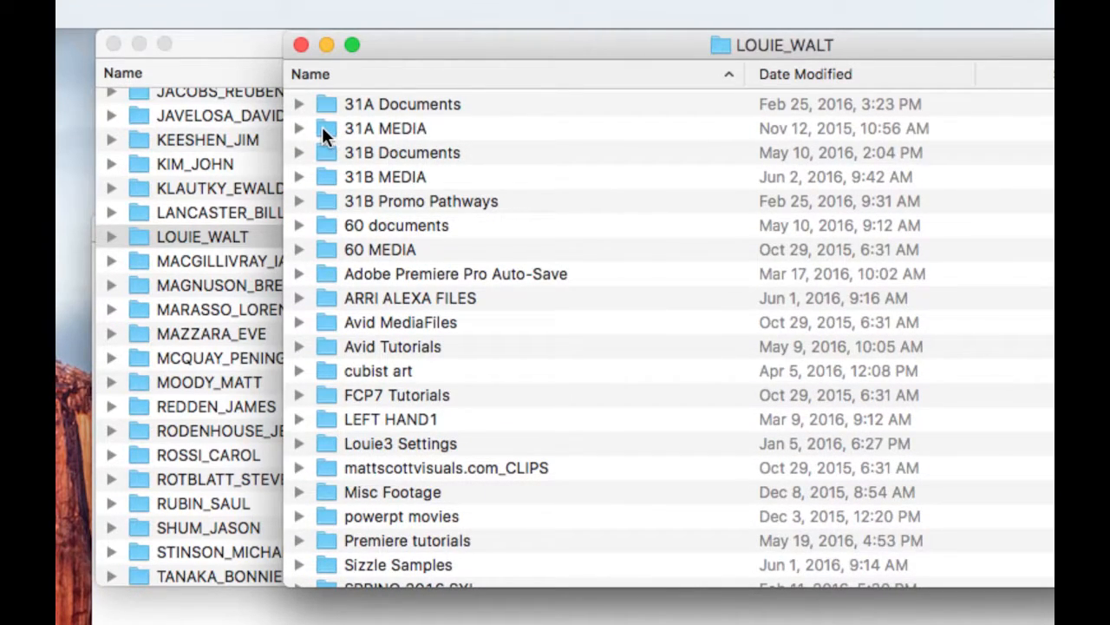
Copy the HONDA folder from 31A MEDIA to the SAVE HERE drive.
left_click(299, 129)
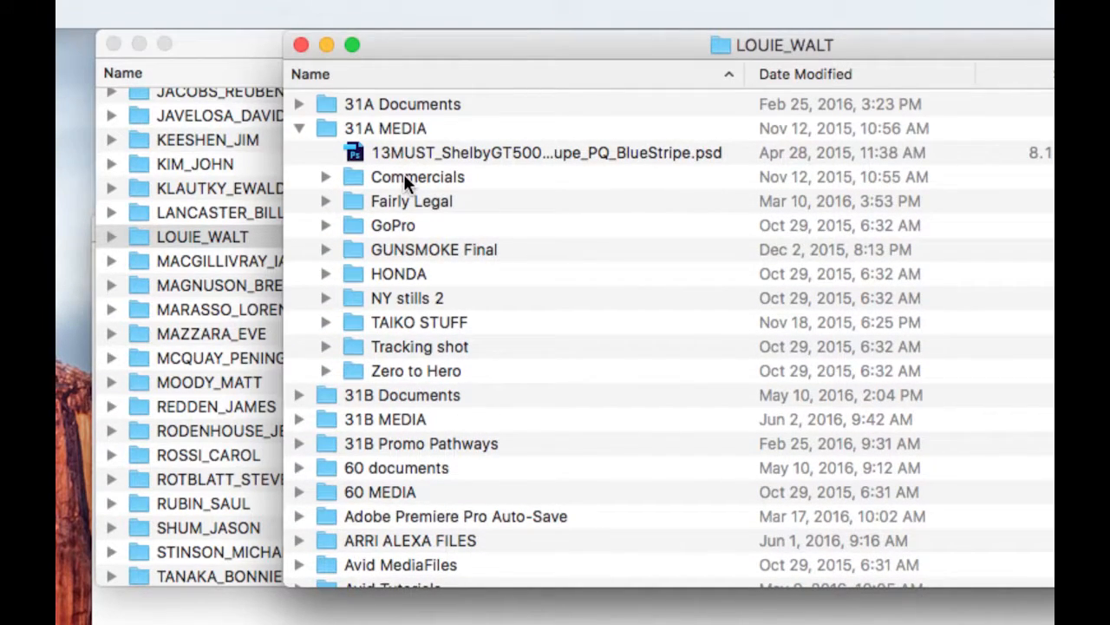
left_click(352, 276)
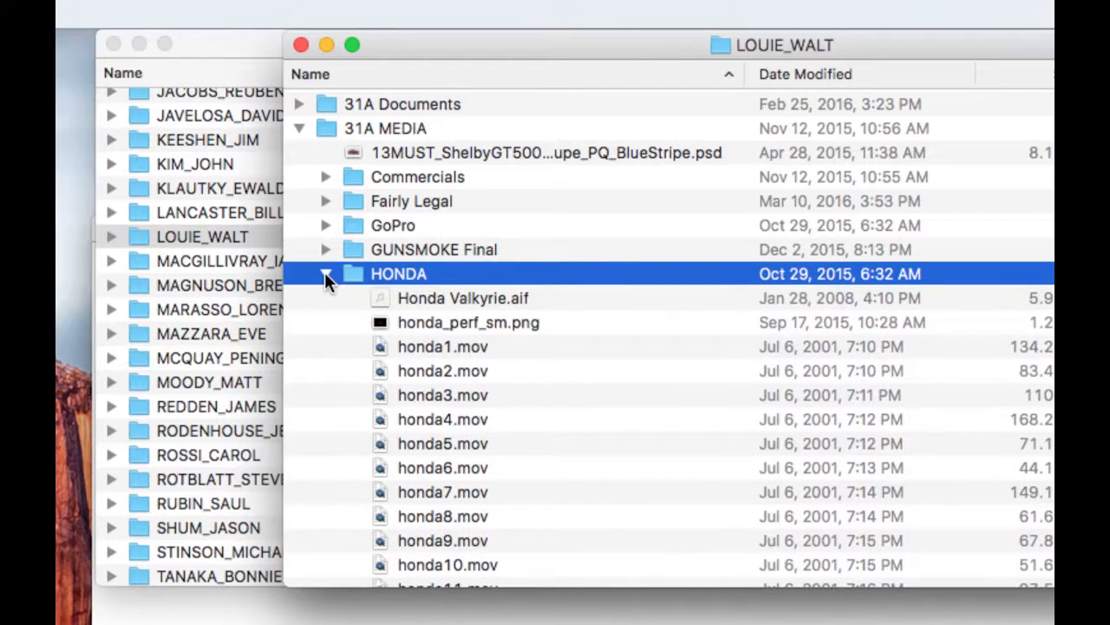
left_click(324, 272)
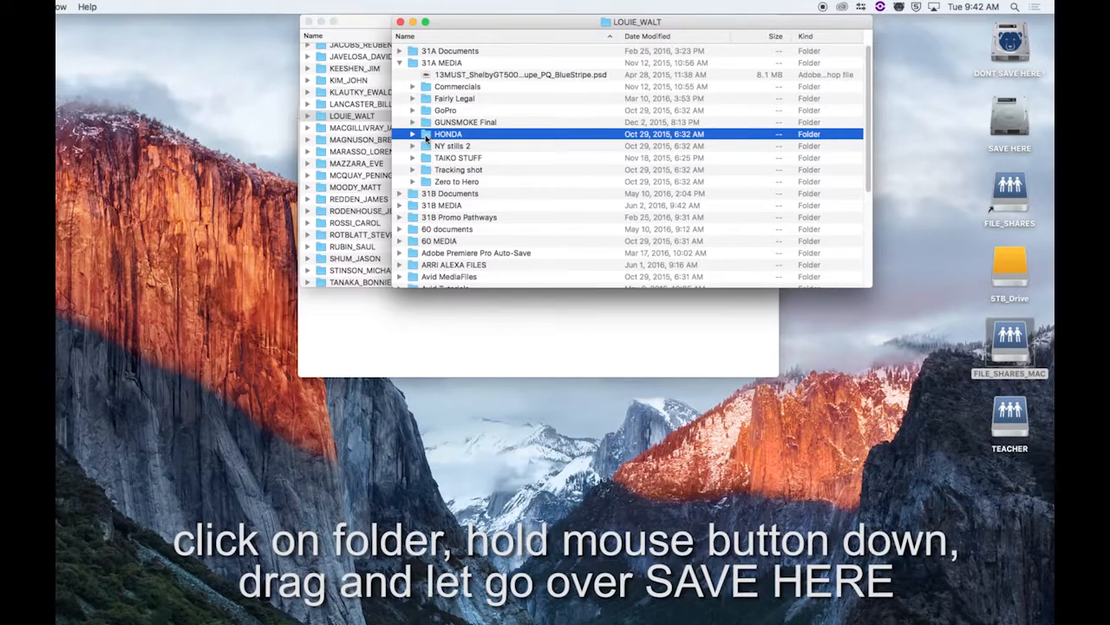
left_click_drag(427, 136, 1020, 123)
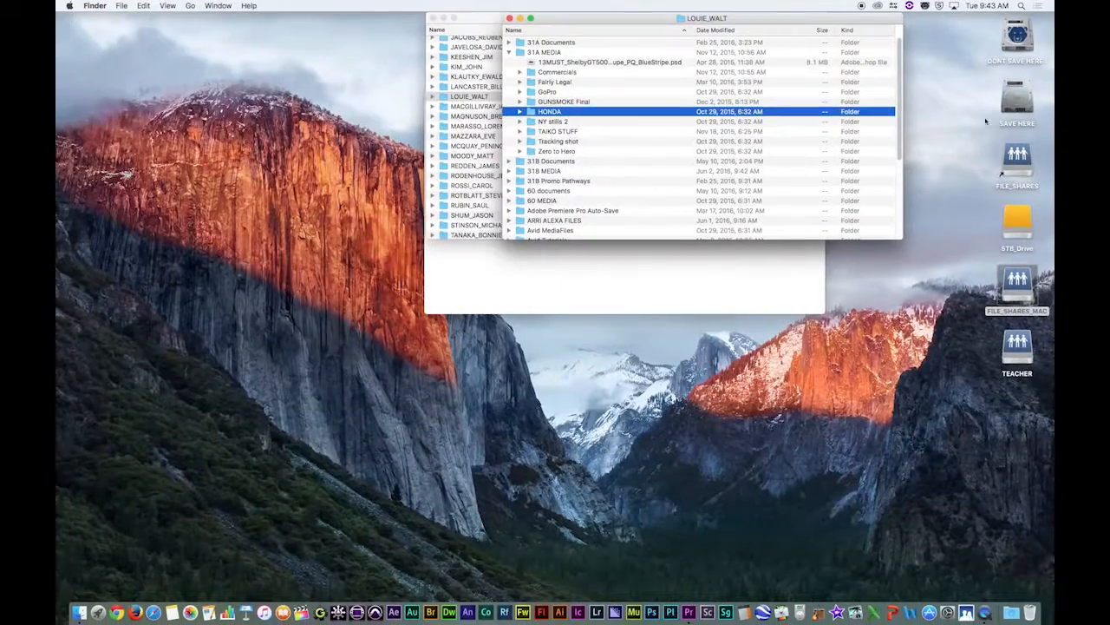
Close the instructor's folder window, the TEACHER window and the FILE_SHARES_MAC window.
left_click(509, 18)
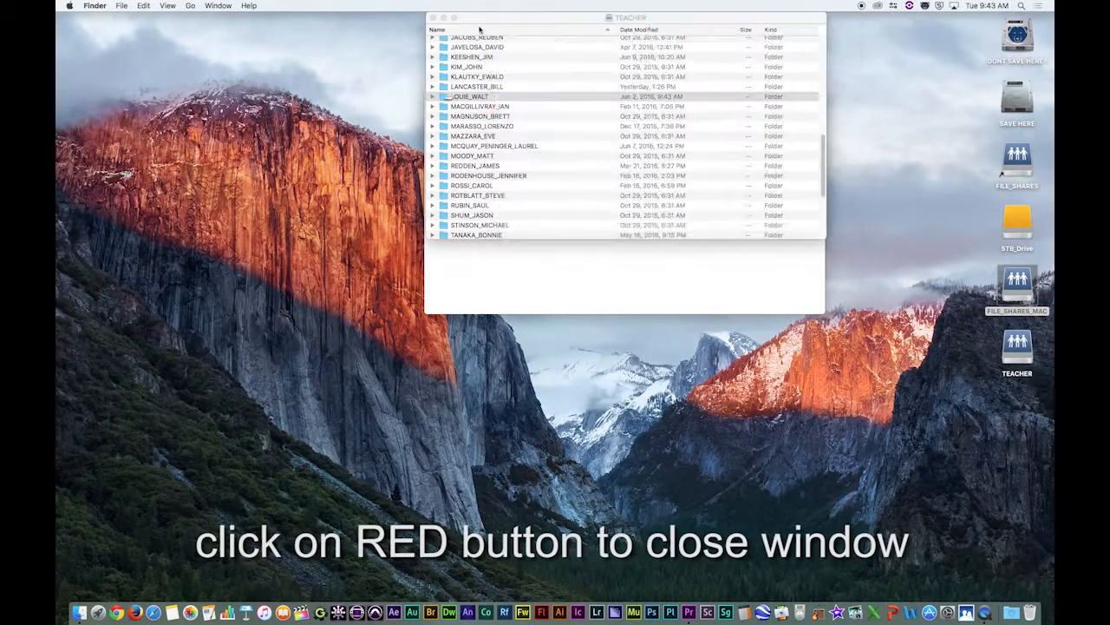
left_click(433, 17)
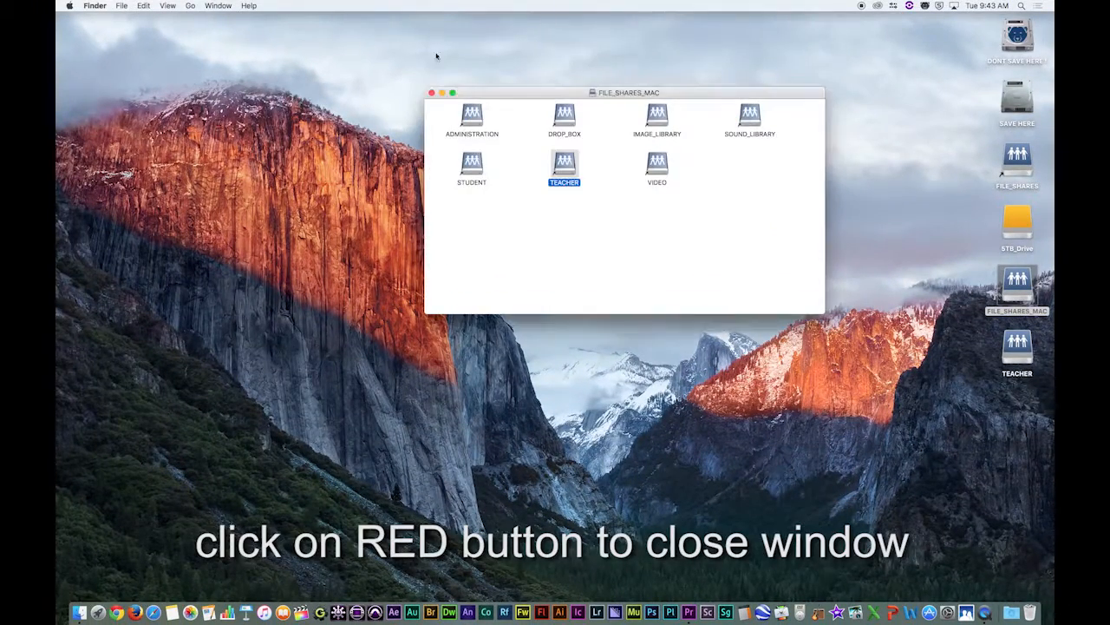
left_click(432, 93)
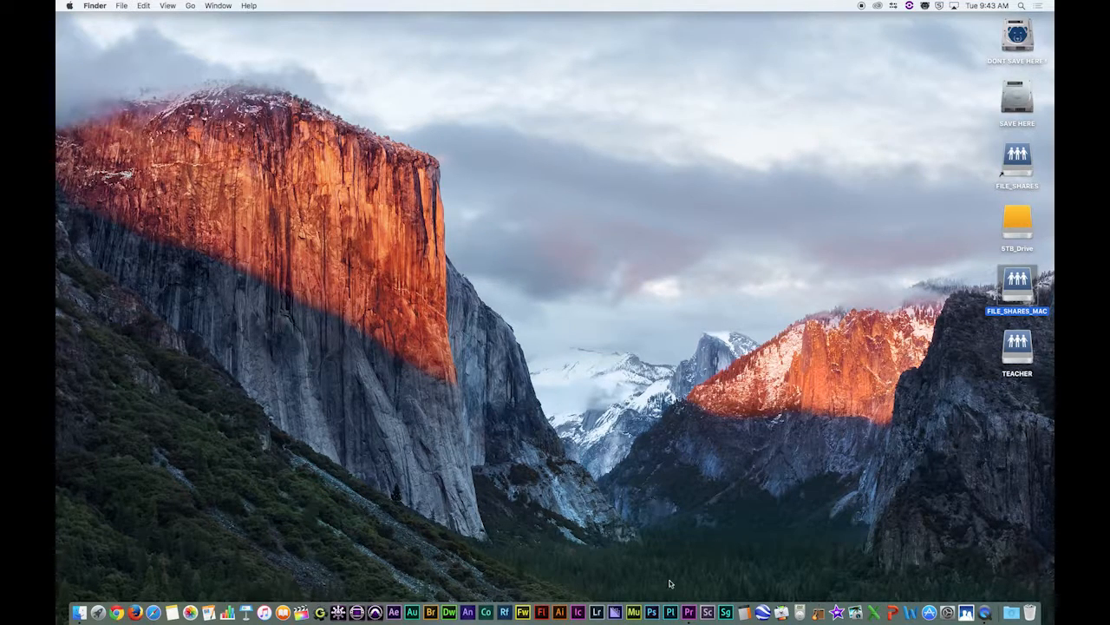
Launch Adobe Premiere Pro CC 2015 and start a new project.
left_click(689, 613)
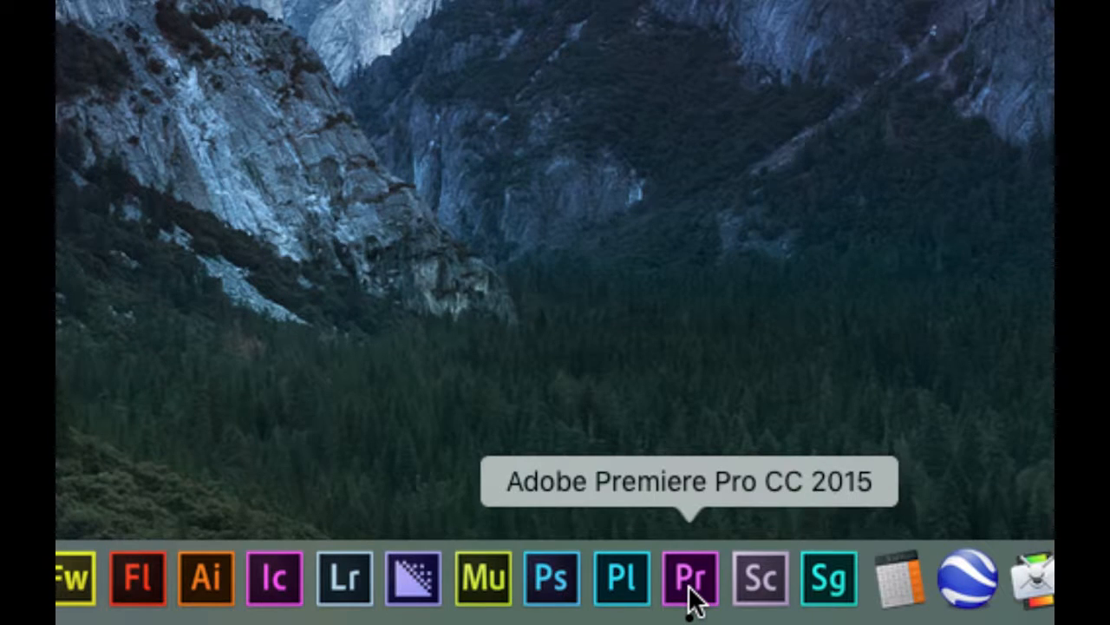
double_click(692, 577)
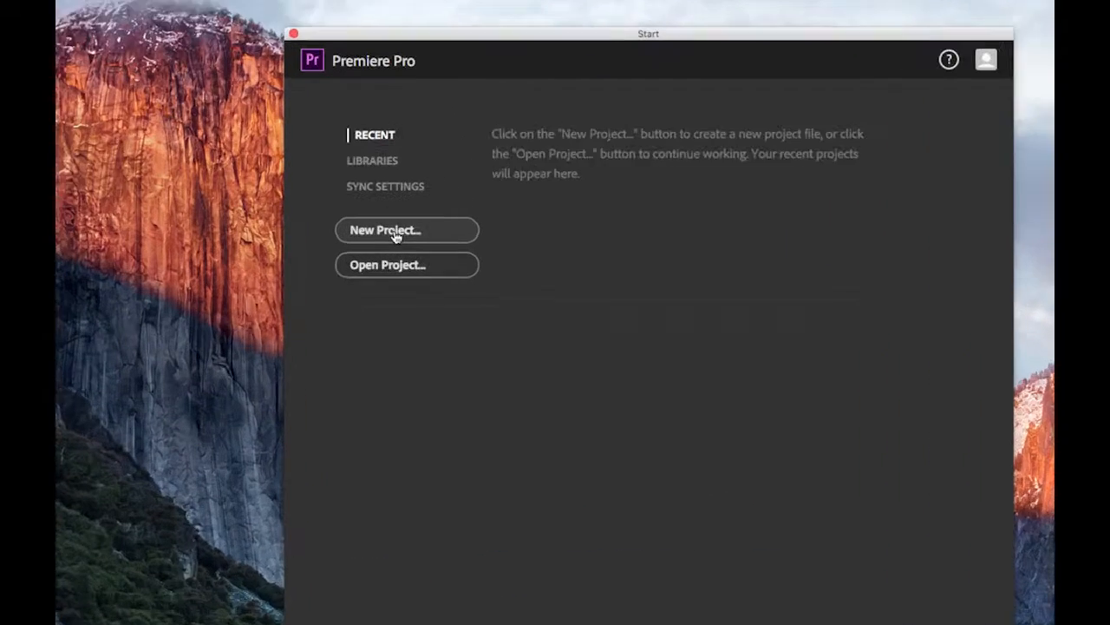
left_click(396, 232)
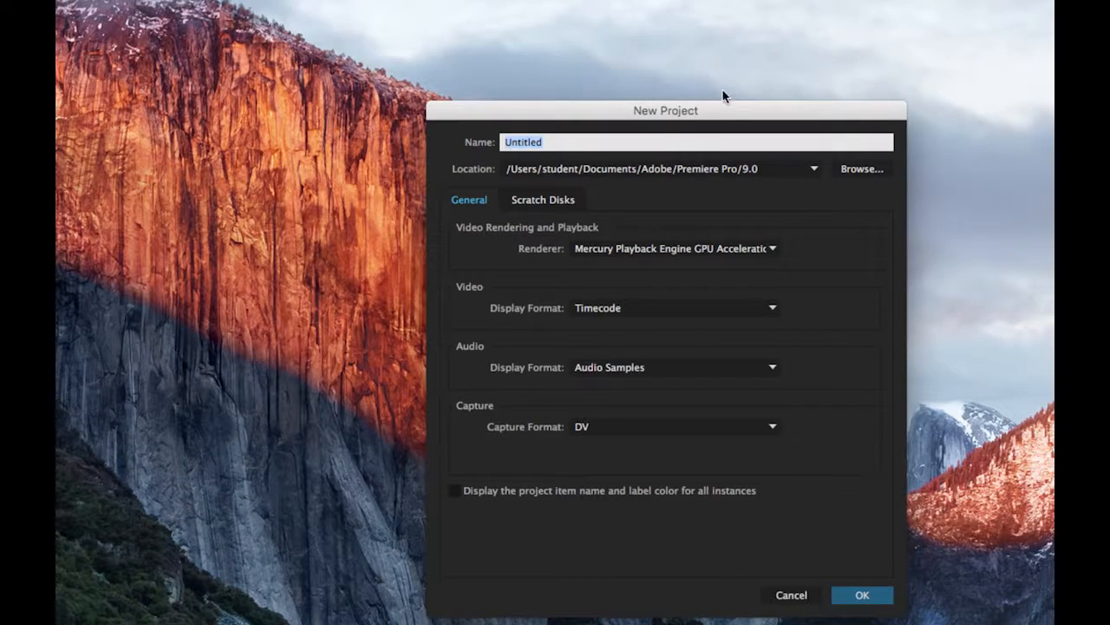
Name the new project "honda_proj1_" followed by the instructor's surname.
left_click_drag(721, 111, 577, 44)
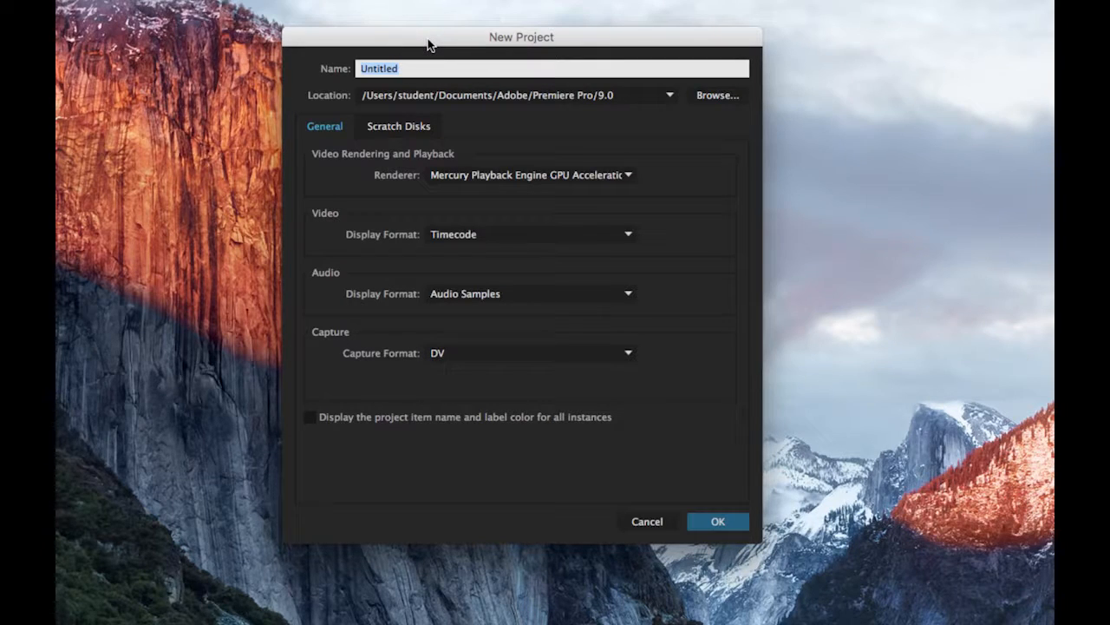
left_click_drag(428, 44, 432, 46)
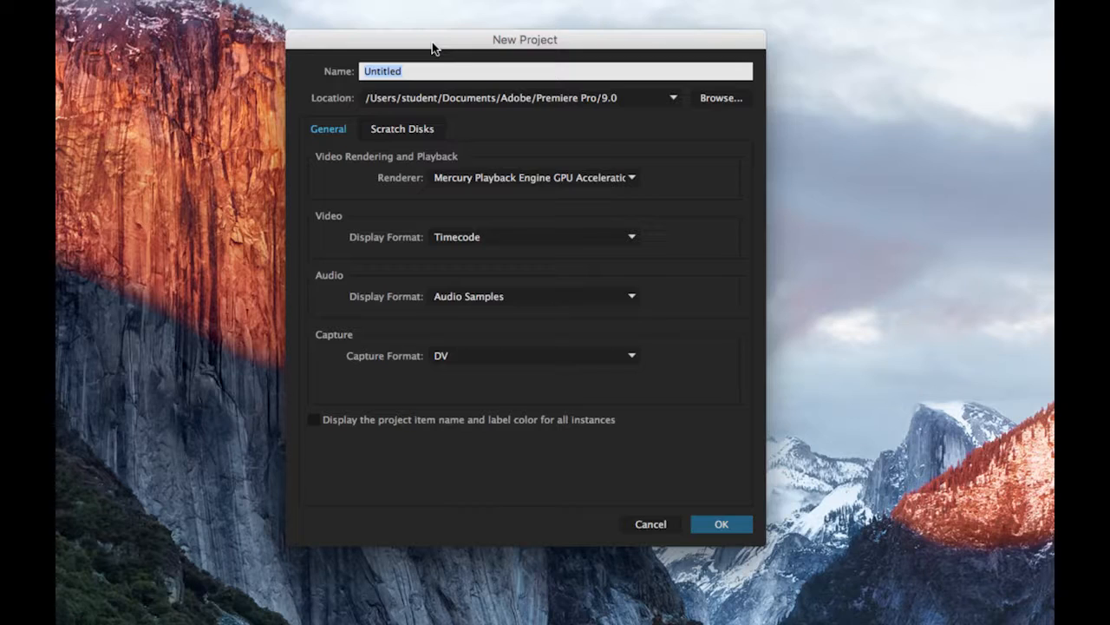
type("honda_proj1_louie")
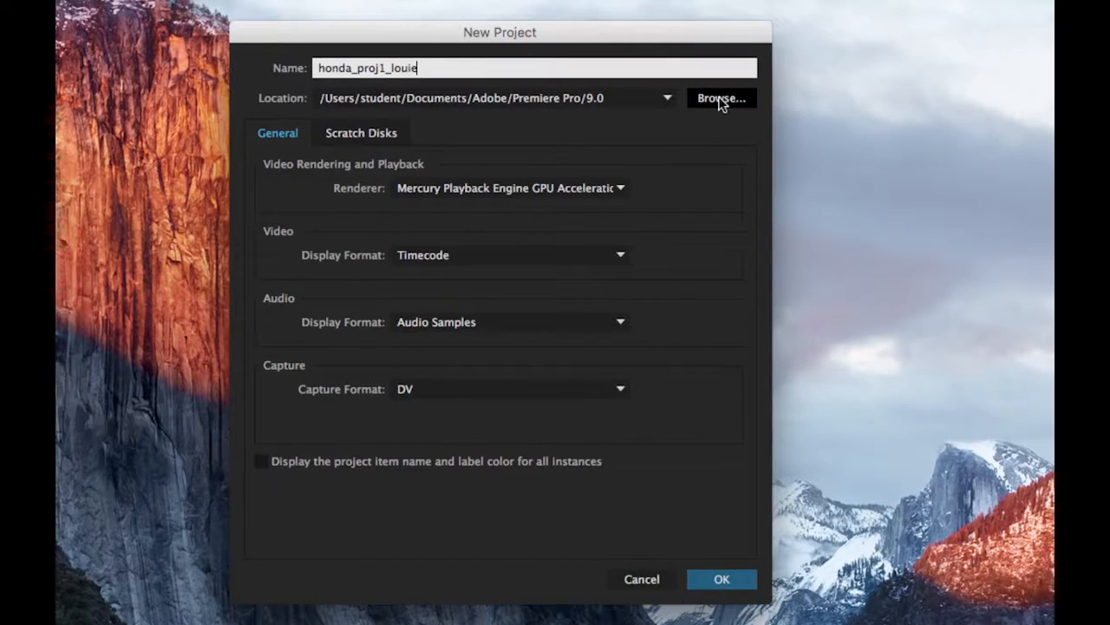
Create a folder on the SAVE HERE drive named with the instructor's surname followed by "projects".
left_click(720, 97)
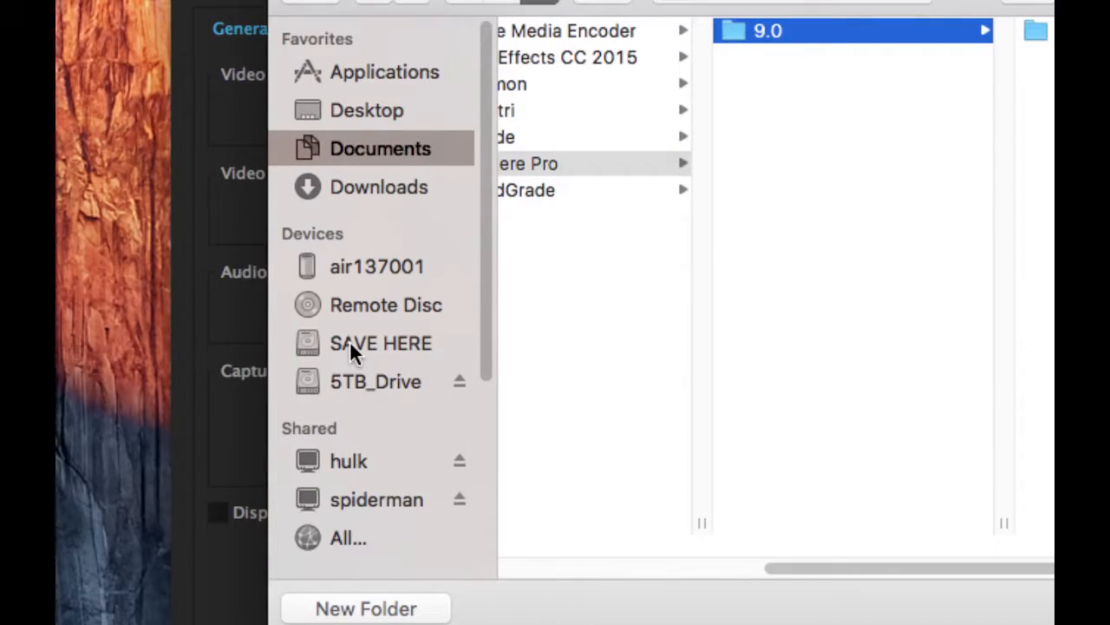
left_click(351, 345)
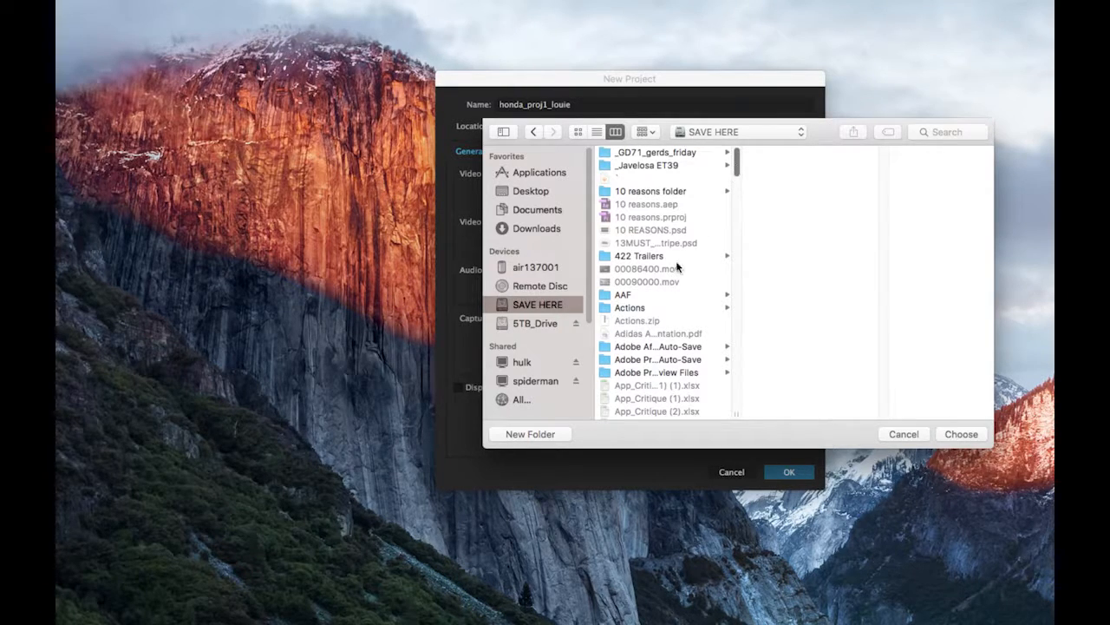
left_click(528, 433)
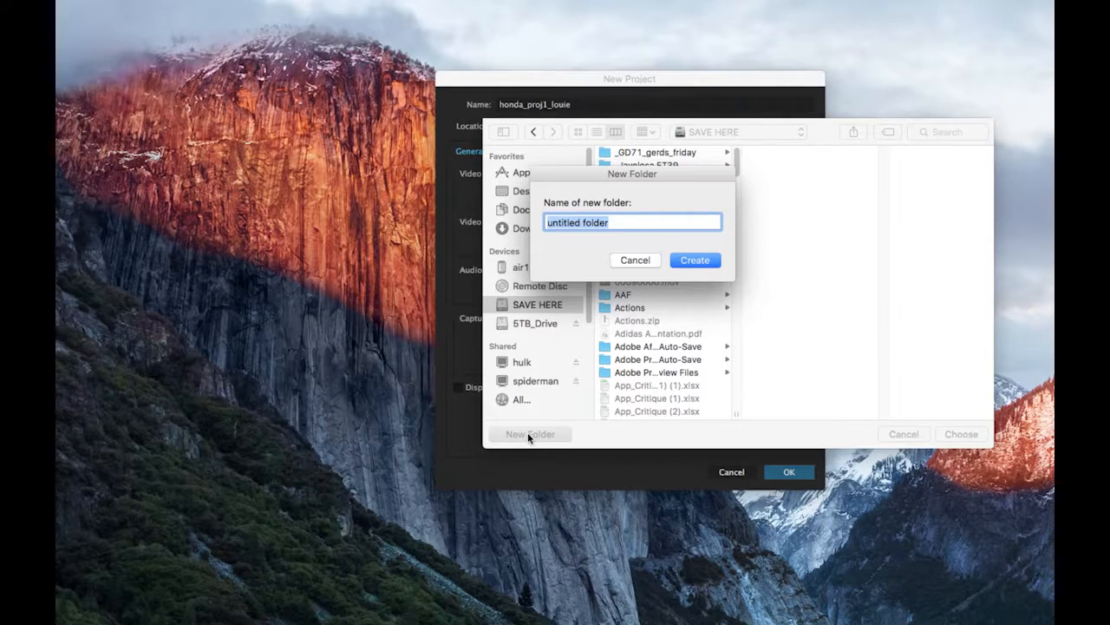
type("Louie projects")
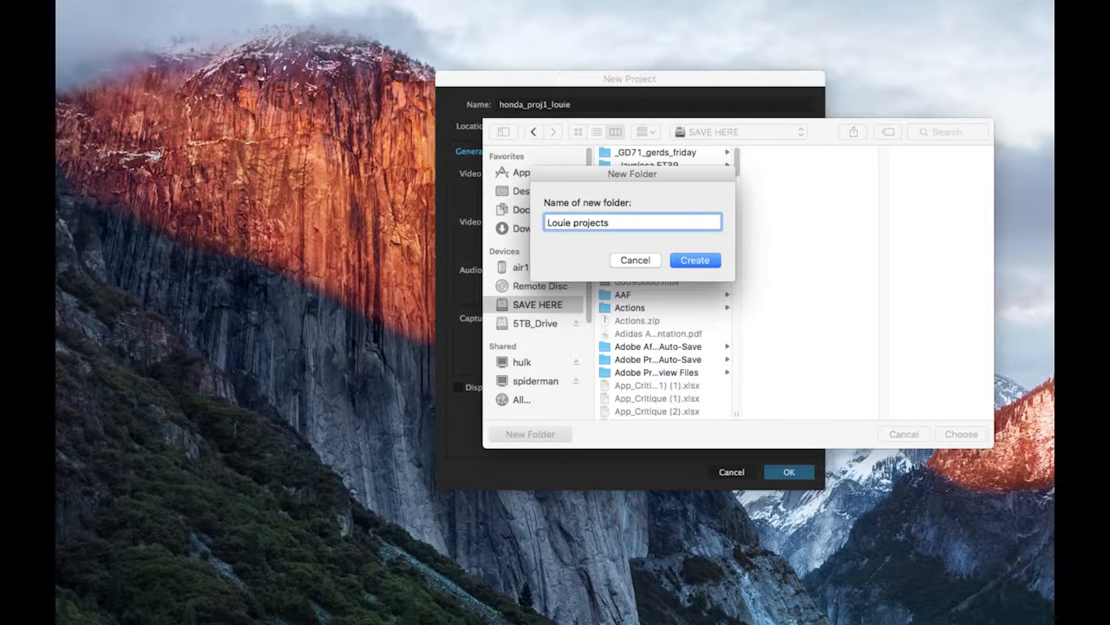
key("Return")
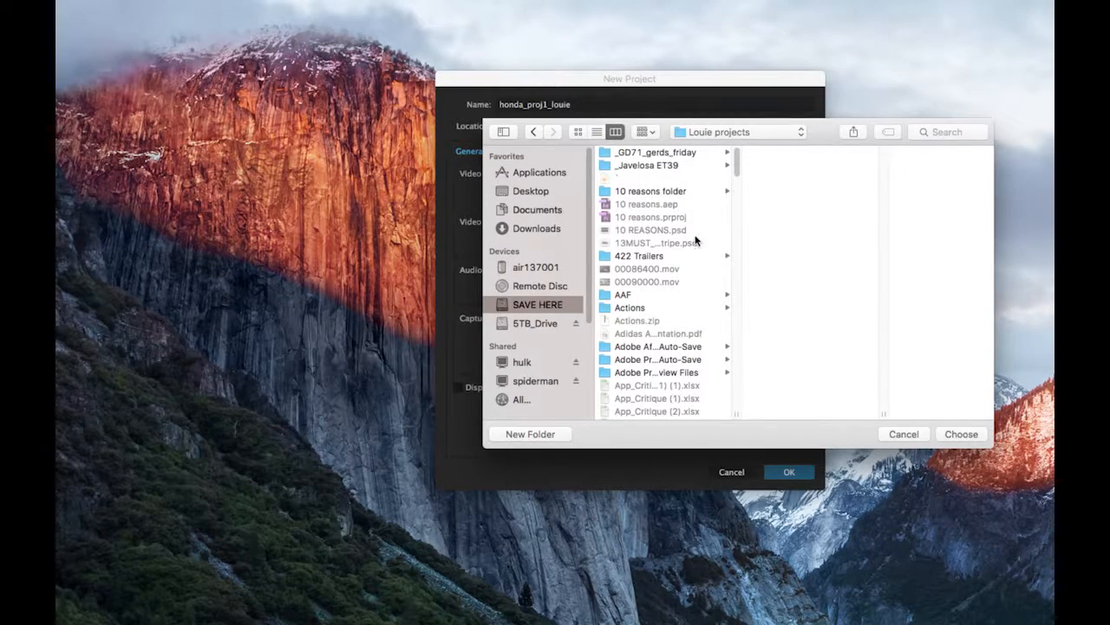
Set the new projects folder on SAVE HERE as the project location and create the project.
left_click_drag(736, 173, 737, 290)
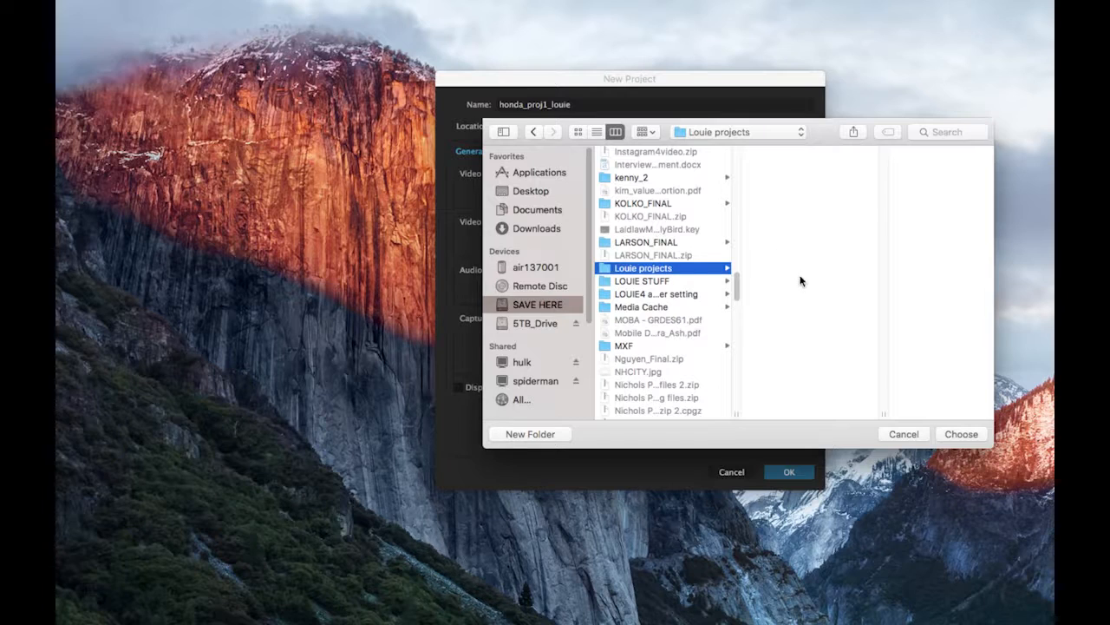
left_click(959, 434)
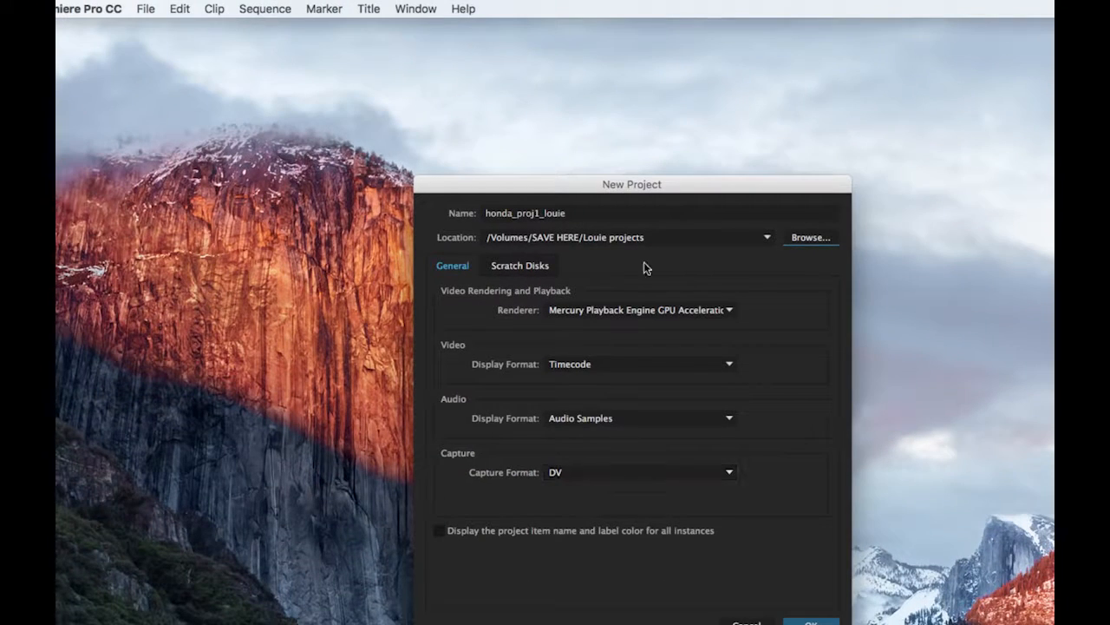
left_click_drag(674, 184, 624, 51)
left_click(761, 496)
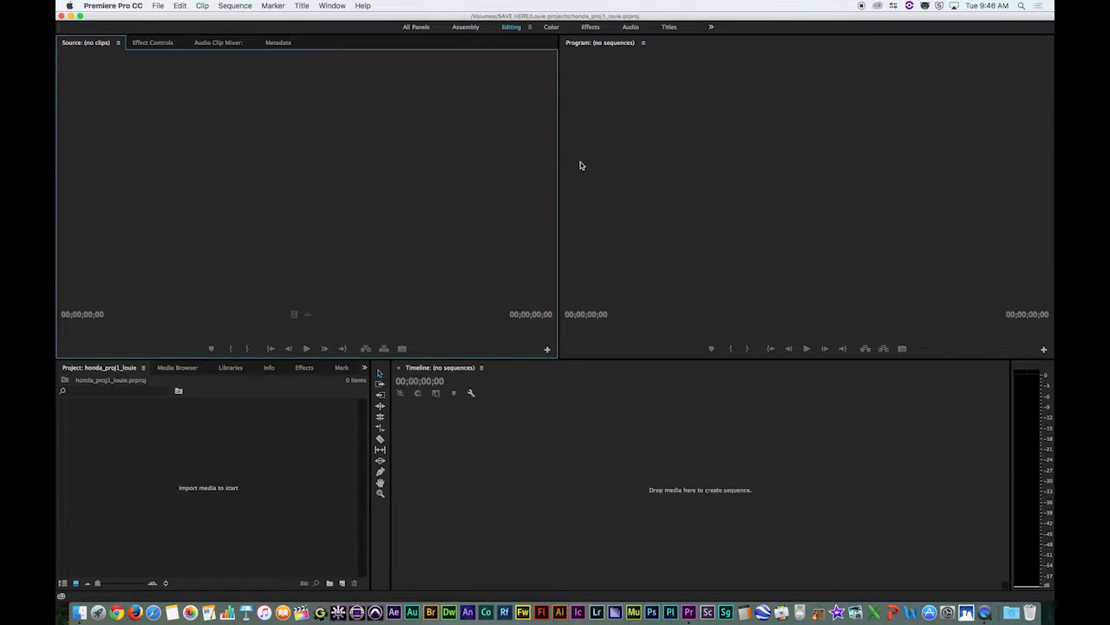
Examine the editing workspace's Program monitor, Timeline, tools and Project areas.
left_click(718, 171)
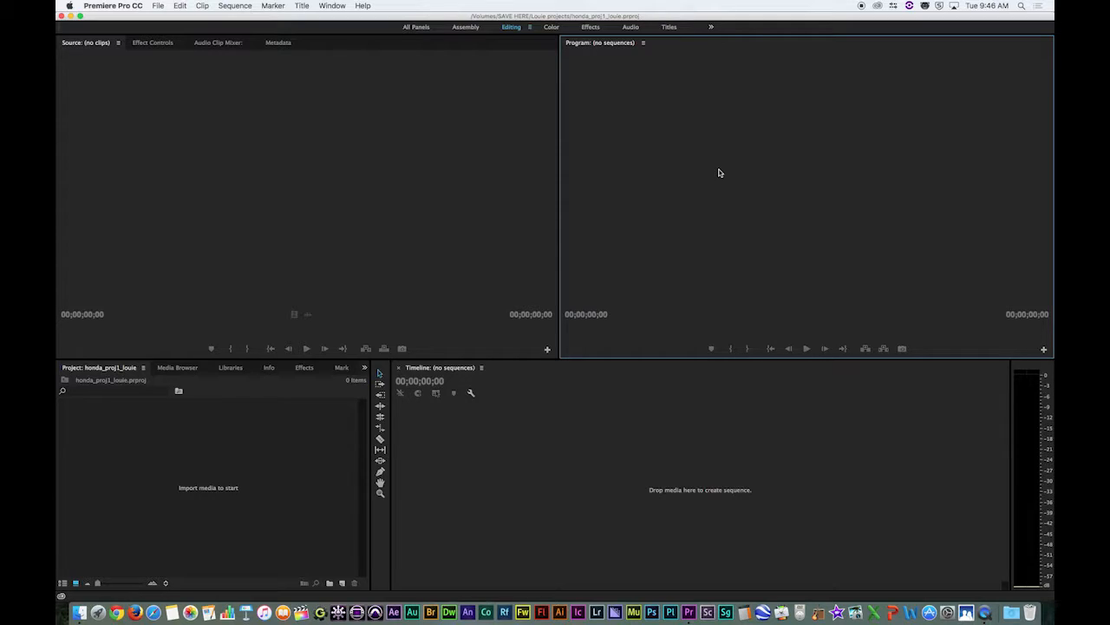
left_click(768, 451)
left_click(382, 521)
left_click(255, 460)
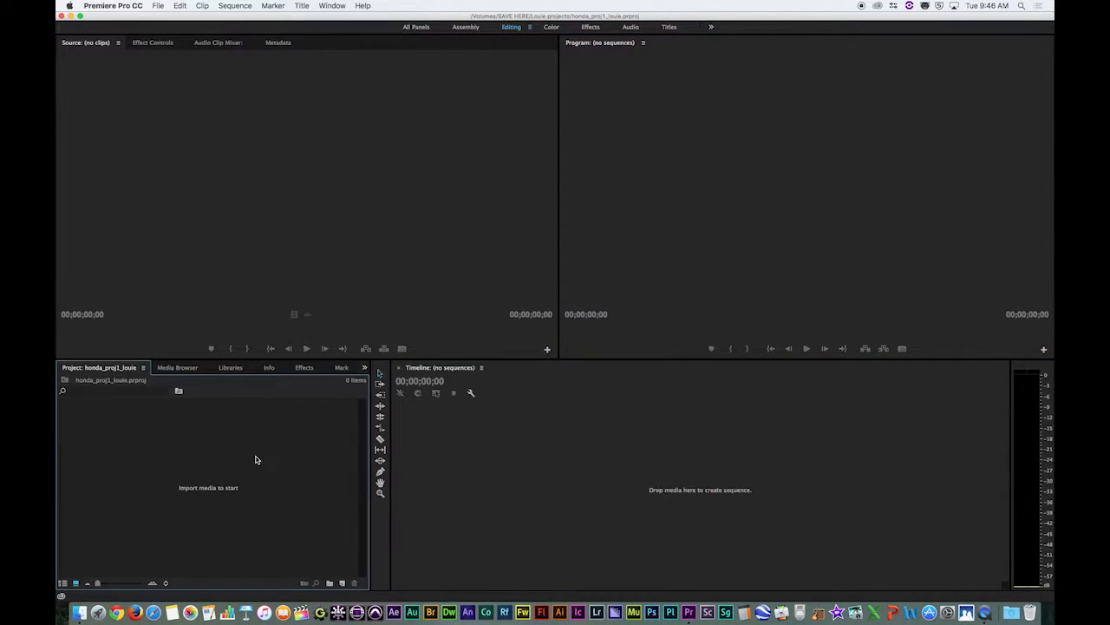
Make the Source, Program, Timeline and Project panels active in turn, finishing with the Project panel.
left_click(221, 208)
left_click(741, 221)
left_click(728, 415)
left_click(264, 444)
left_click(188, 190)
left_click(802, 188)
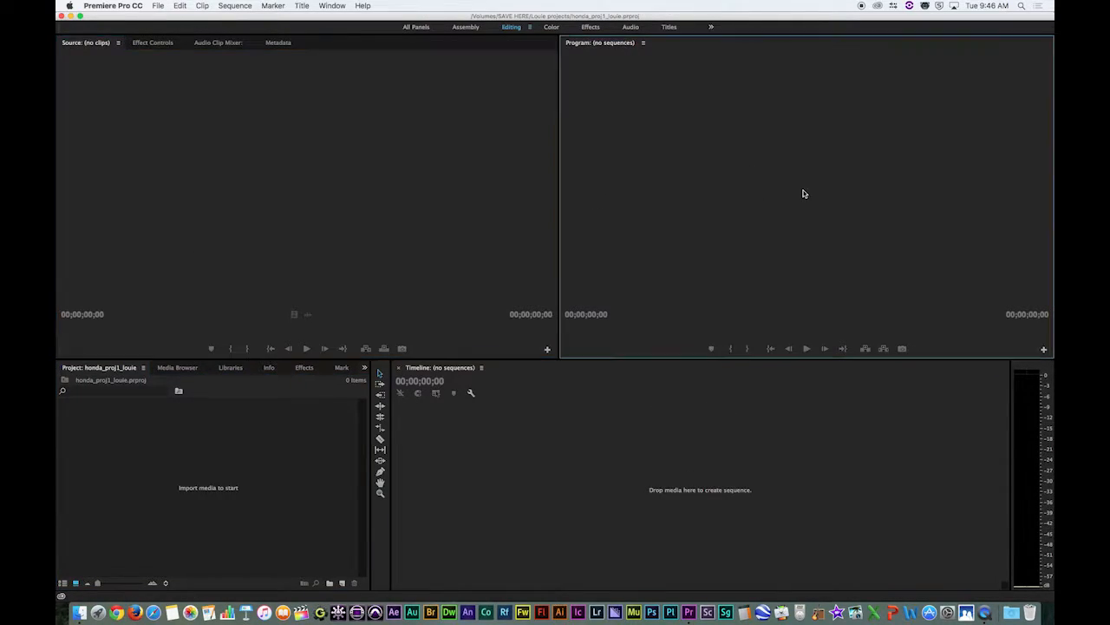
left_click(312, 445)
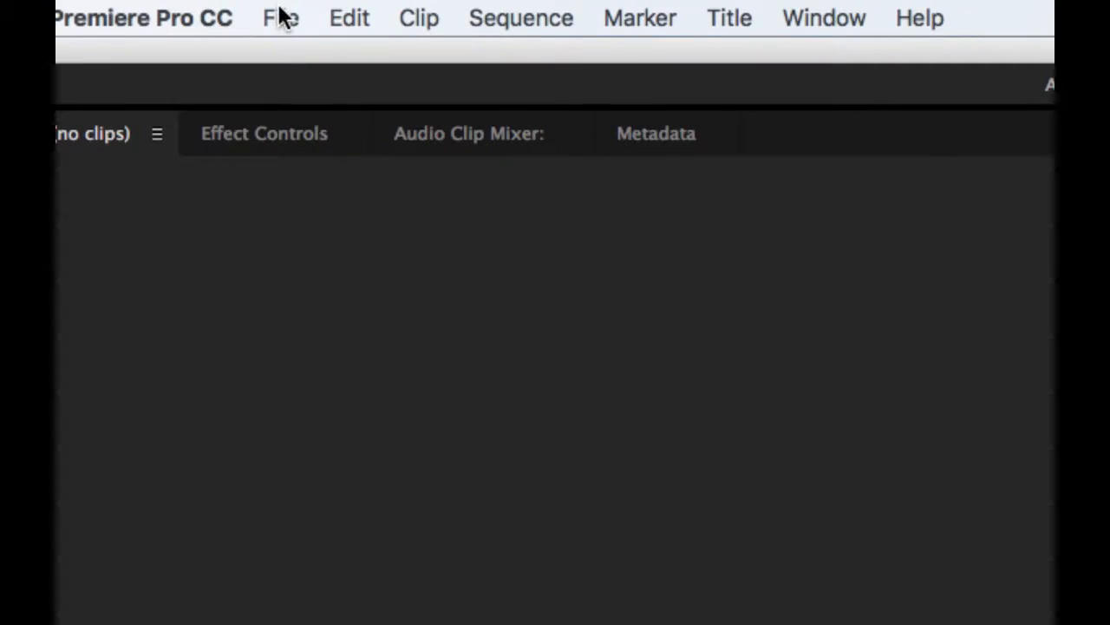
Start a media import and browse to the SAVE HERE drive.
left_click(282, 18)
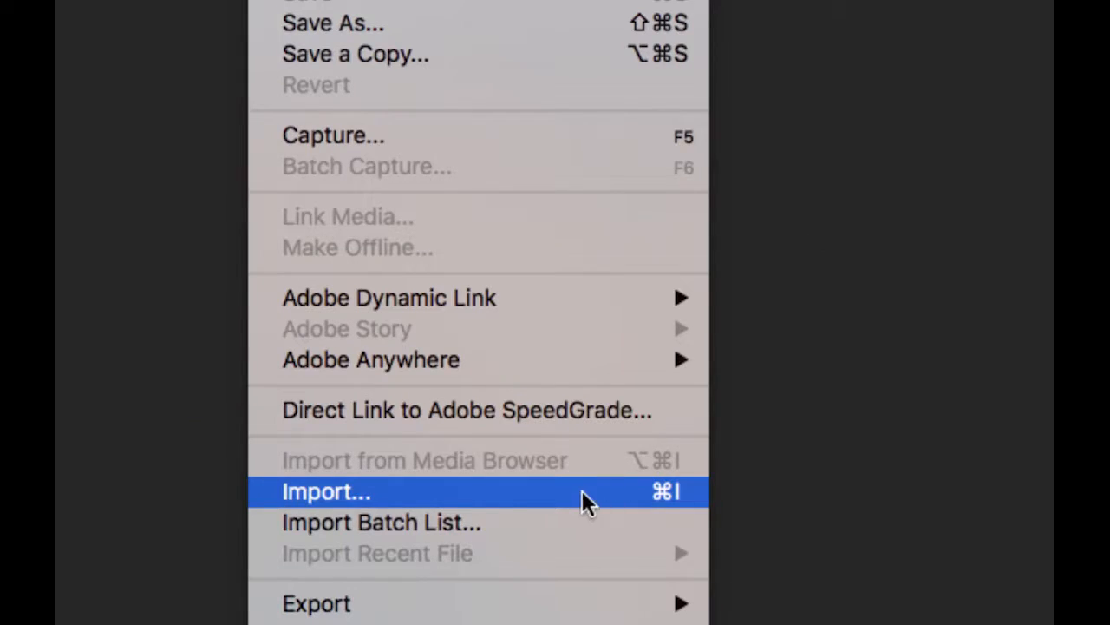
left_click(467, 492)
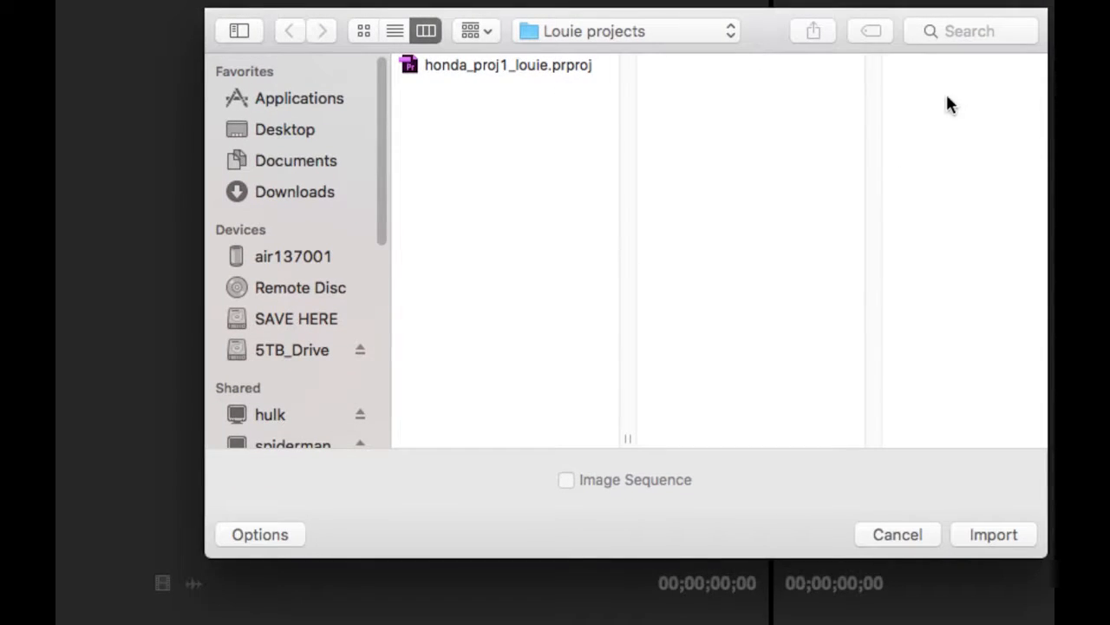
left_click_drag(782, 24, 717, 25)
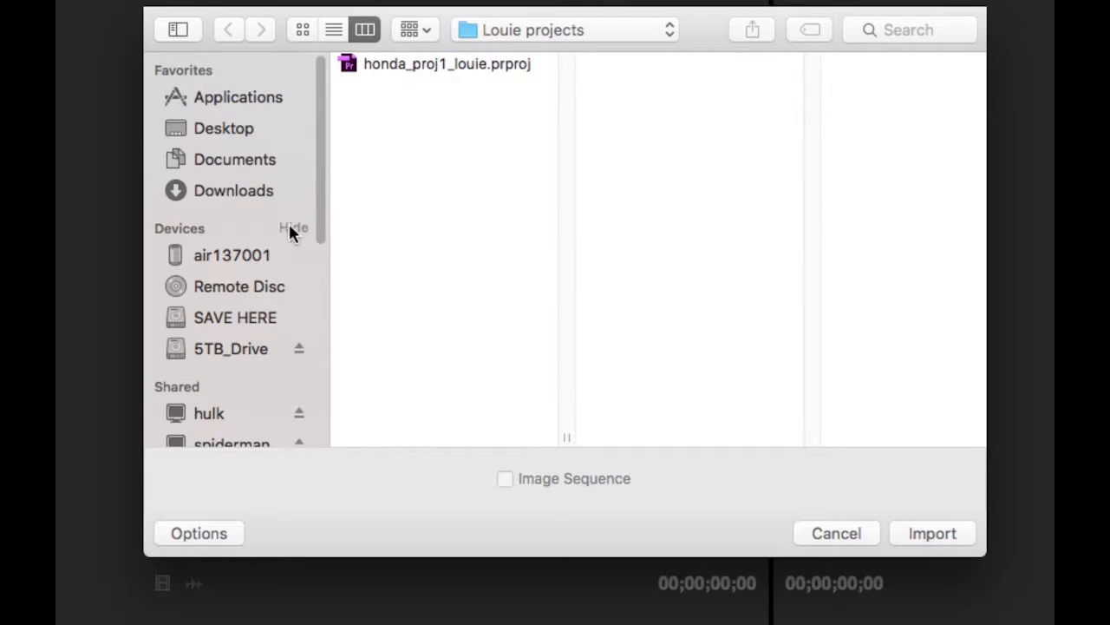
left_click(237, 318)
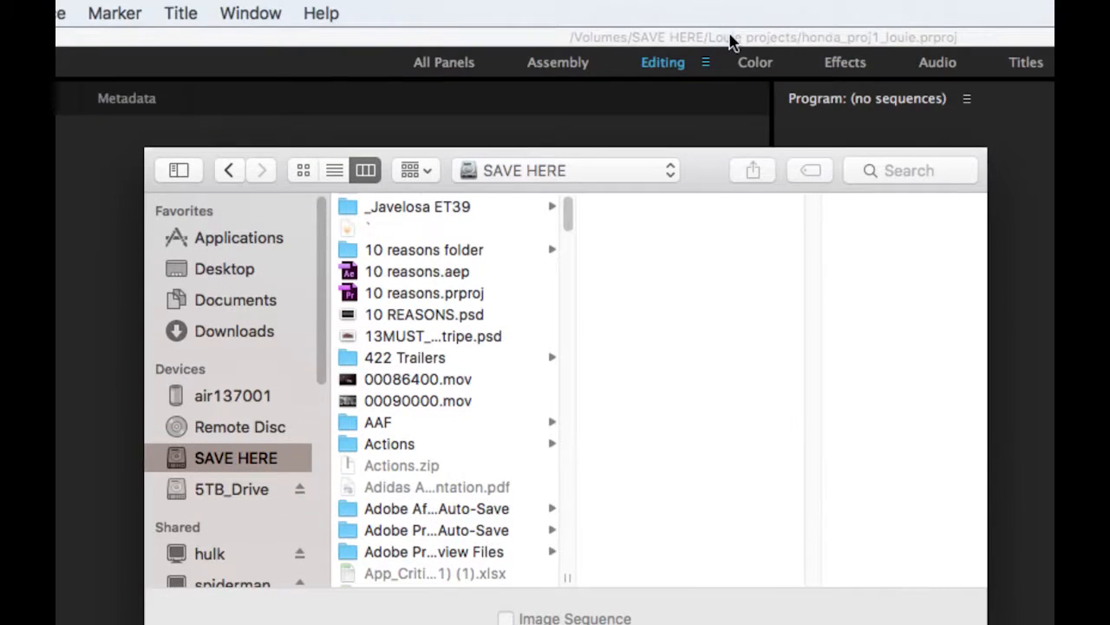
left_click_drag(718, 168, 671, 58)
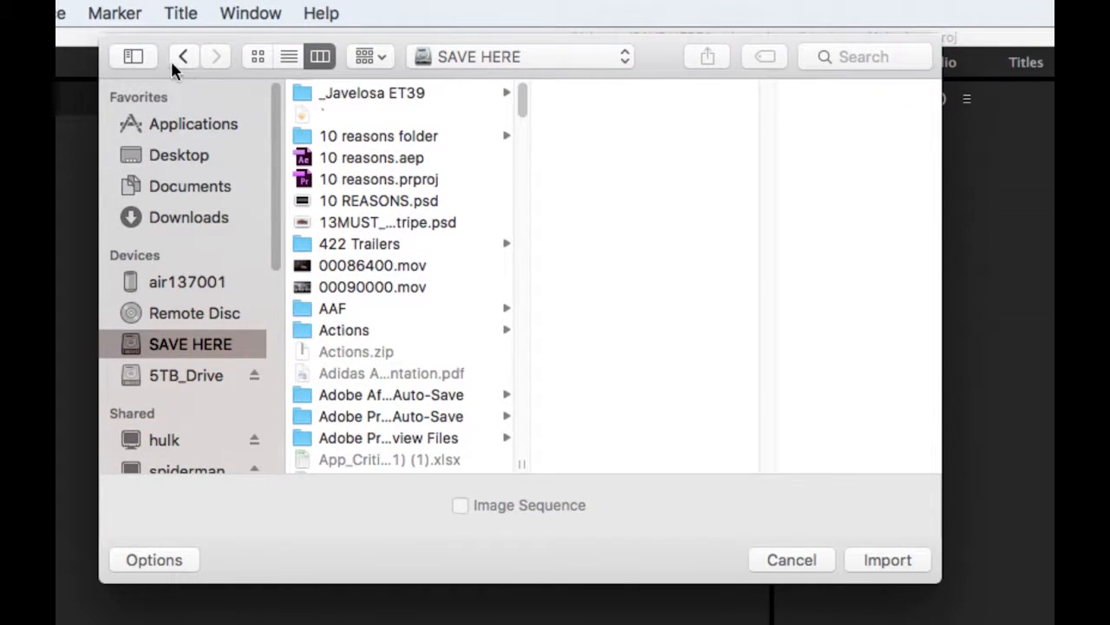
Look at the SAVE HERE drive's files in icon view and list view, returning to column view.
left_click(257, 56)
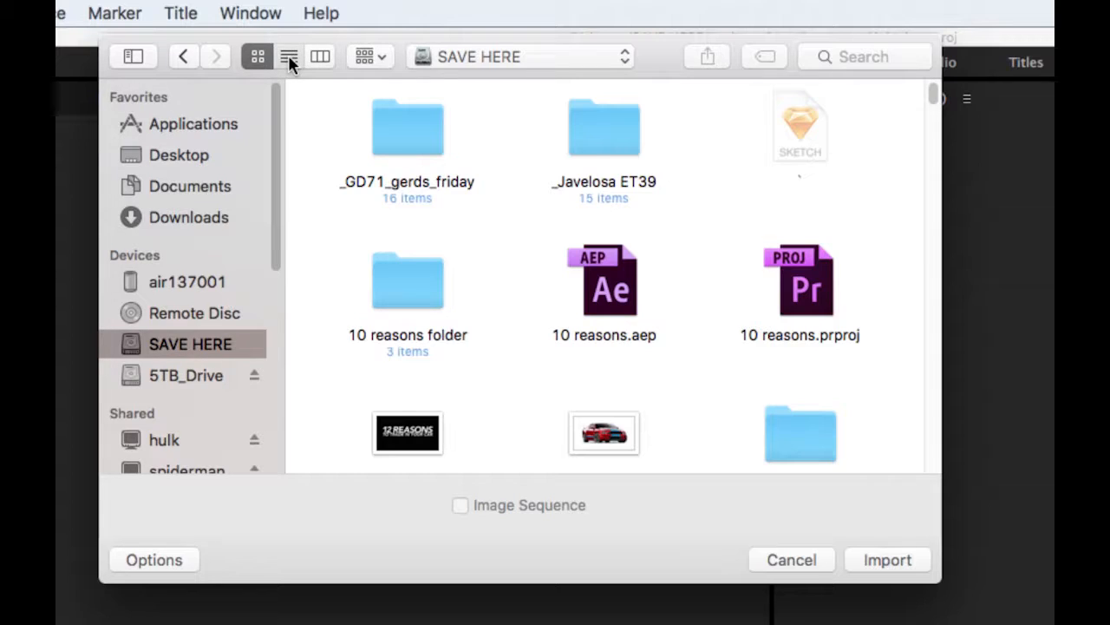
left_click(288, 55)
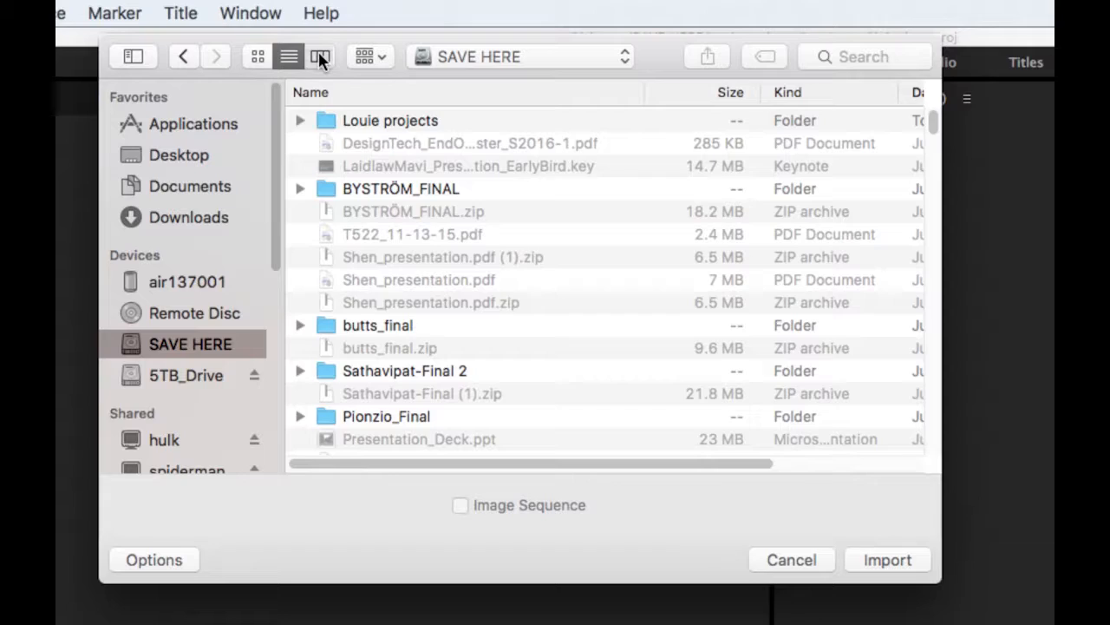
left_click(318, 55)
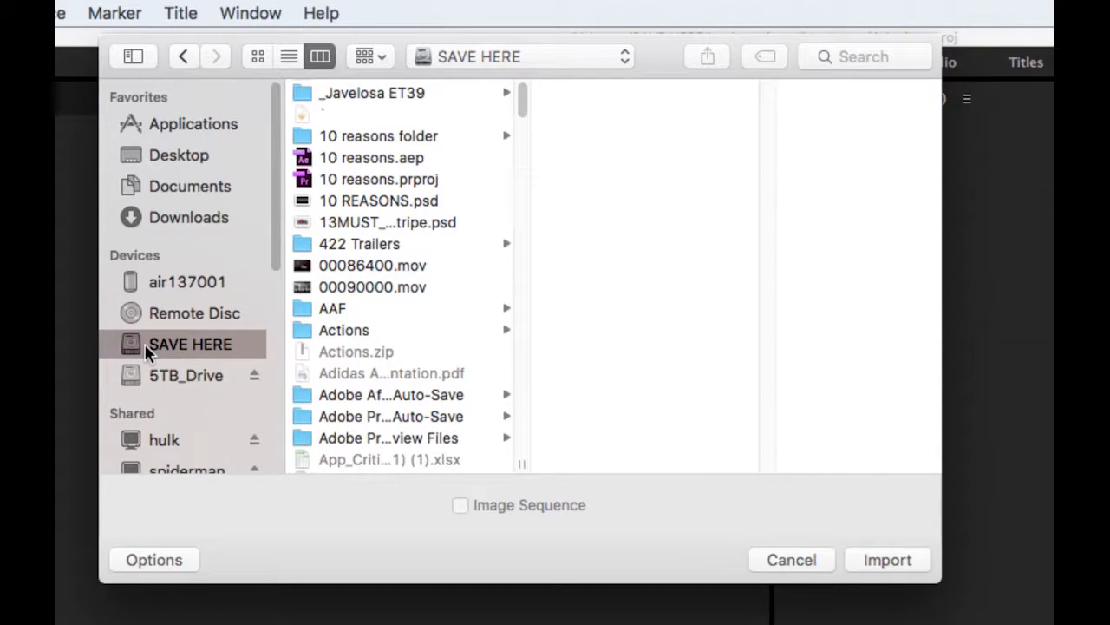
Import the HONDA folder from the instructor's "STUFF" folder on the drive and dismiss the import failure notice.
scroll(517, 105, "down", 1)
left_click_drag(520, 113, 522, 177)
left_click(364, 254)
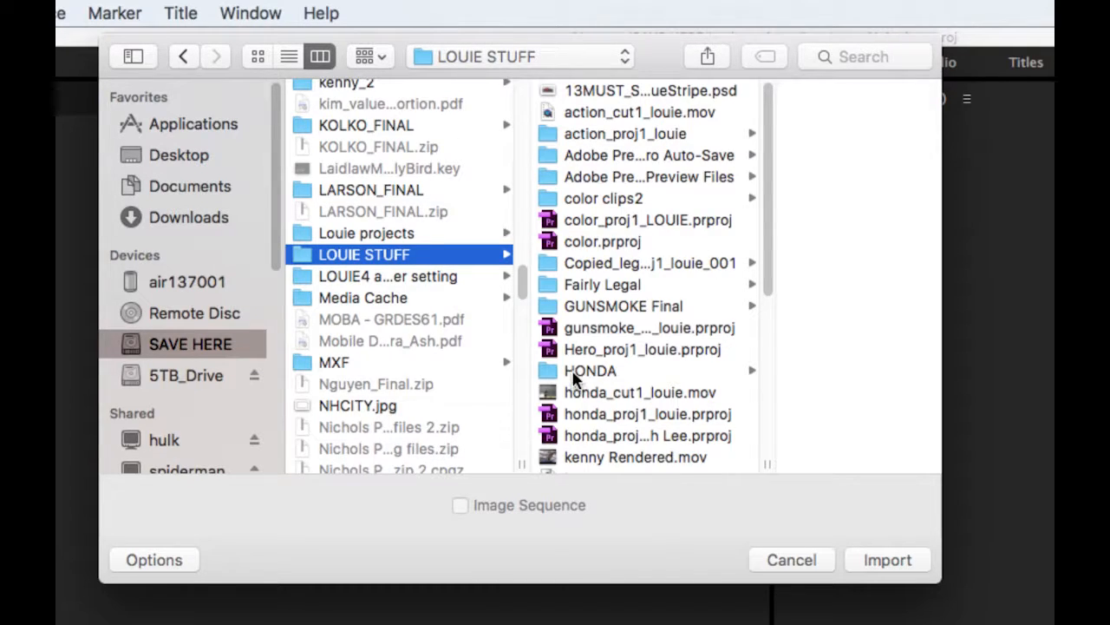
left_click(555, 371)
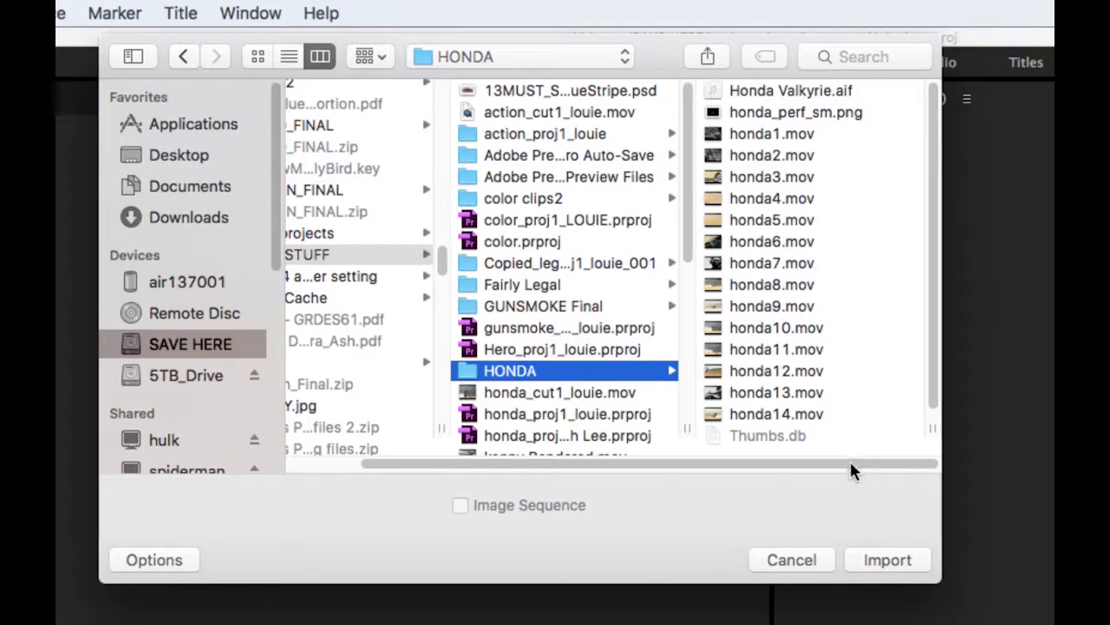
left_click(887, 560)
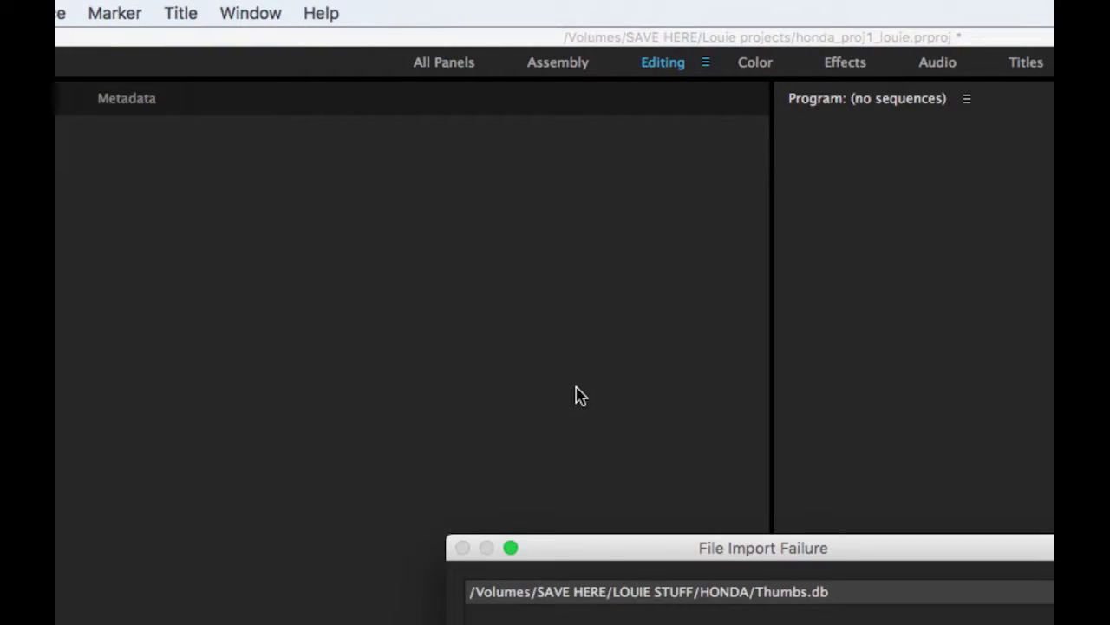
left_click_drag(736, 562, 556, 156)
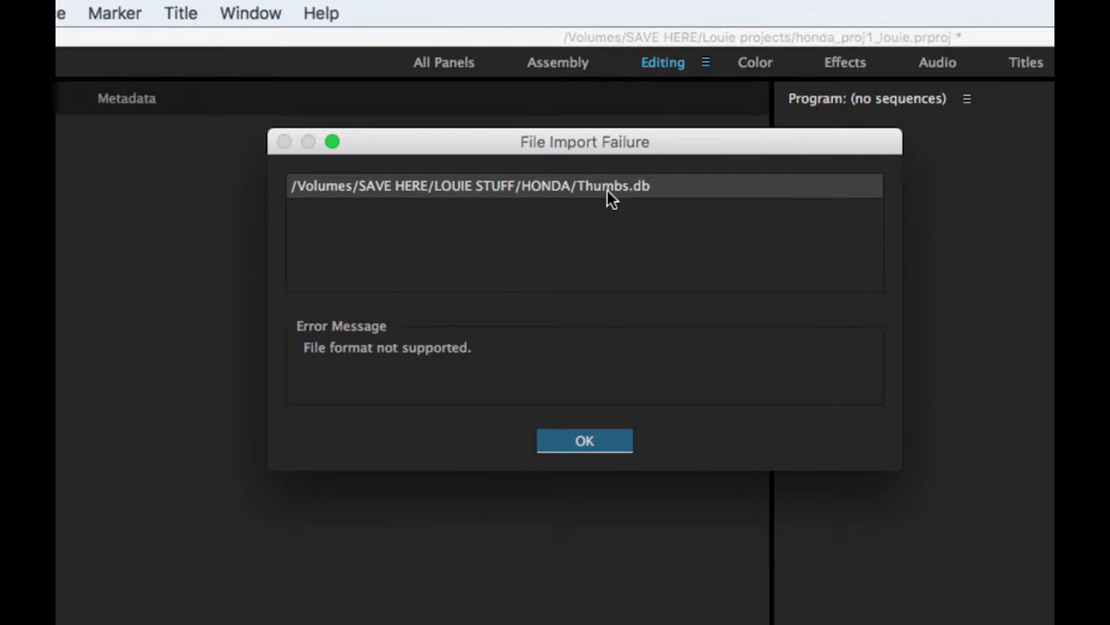
left_click(585, 441)
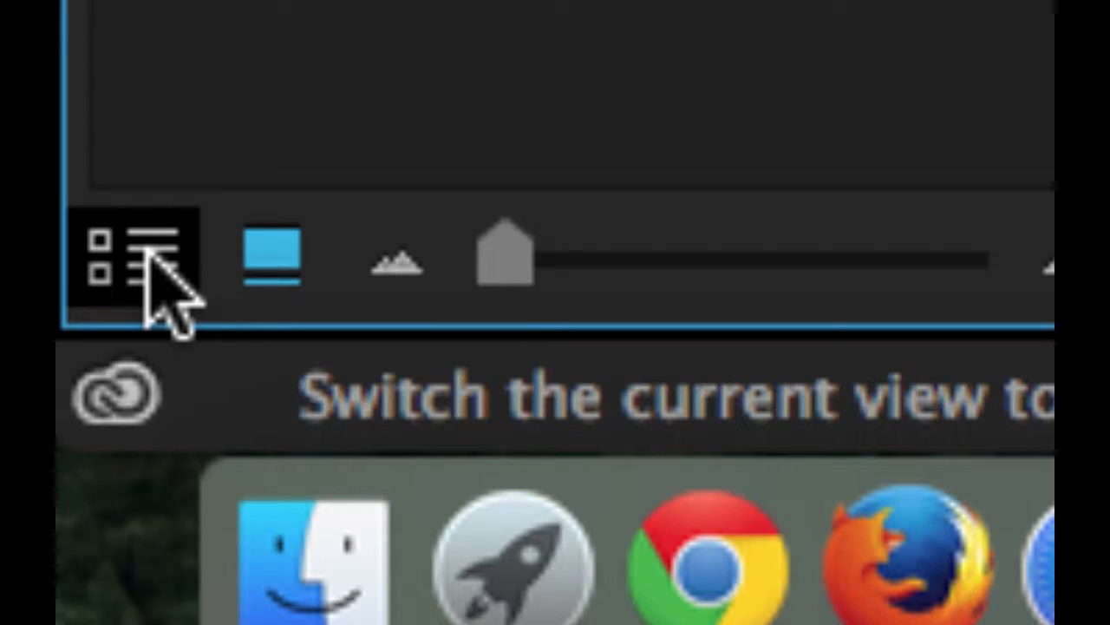
Show the project items in list view and review the HONDA bin's contents, collapsing the bin when finished.
left_click(147, 253)
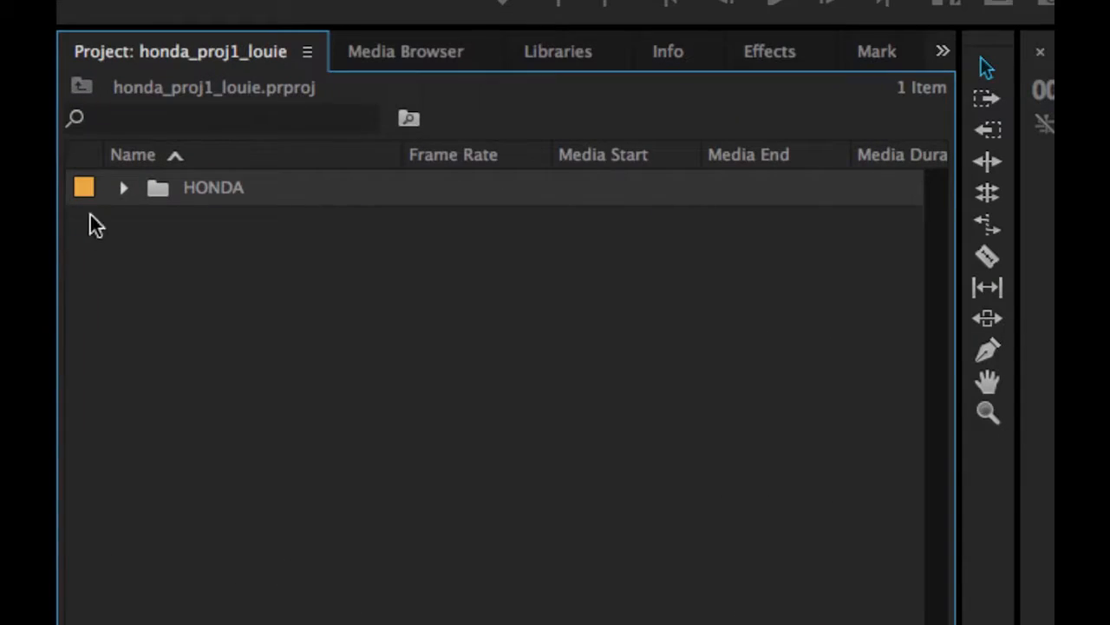
left_click(122, 188)
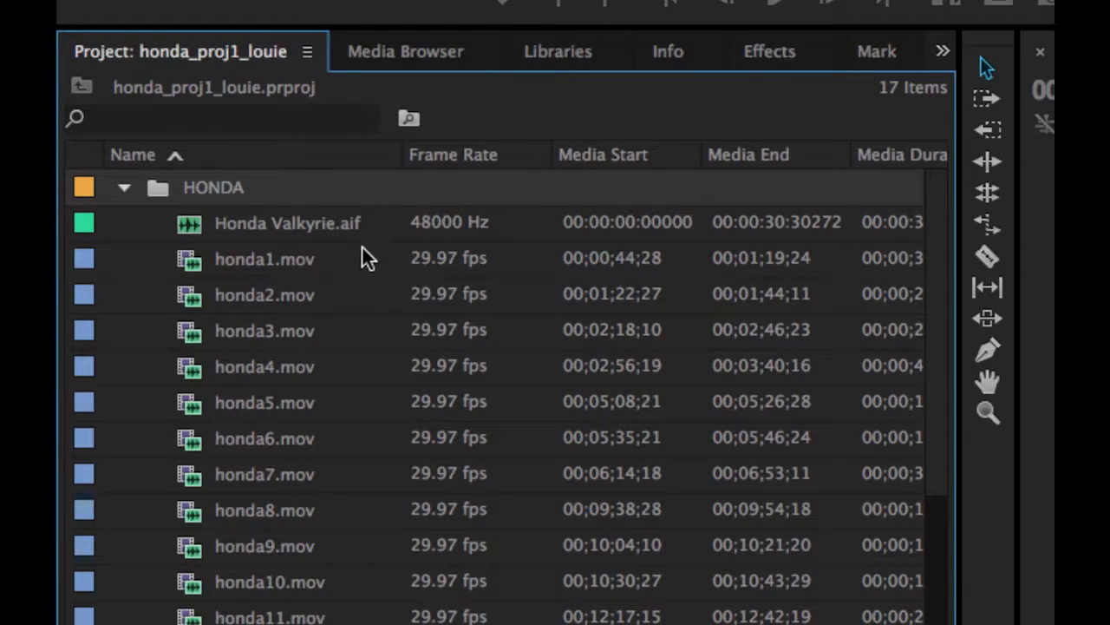
scroll(372, 404, "down", 2)
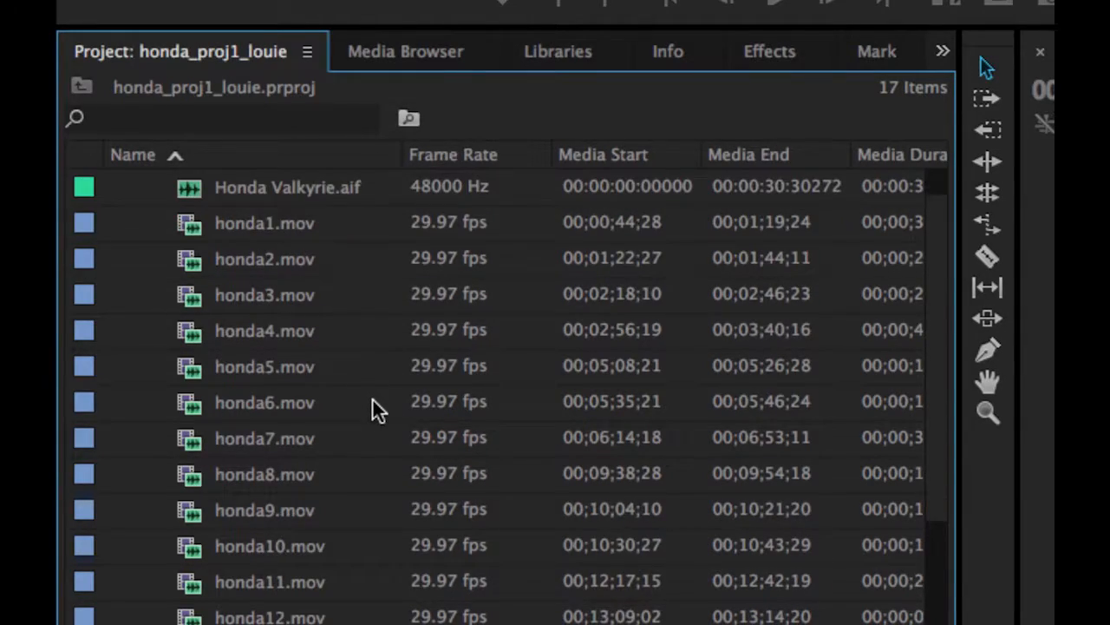
scroll(373, 405, "up", 2)
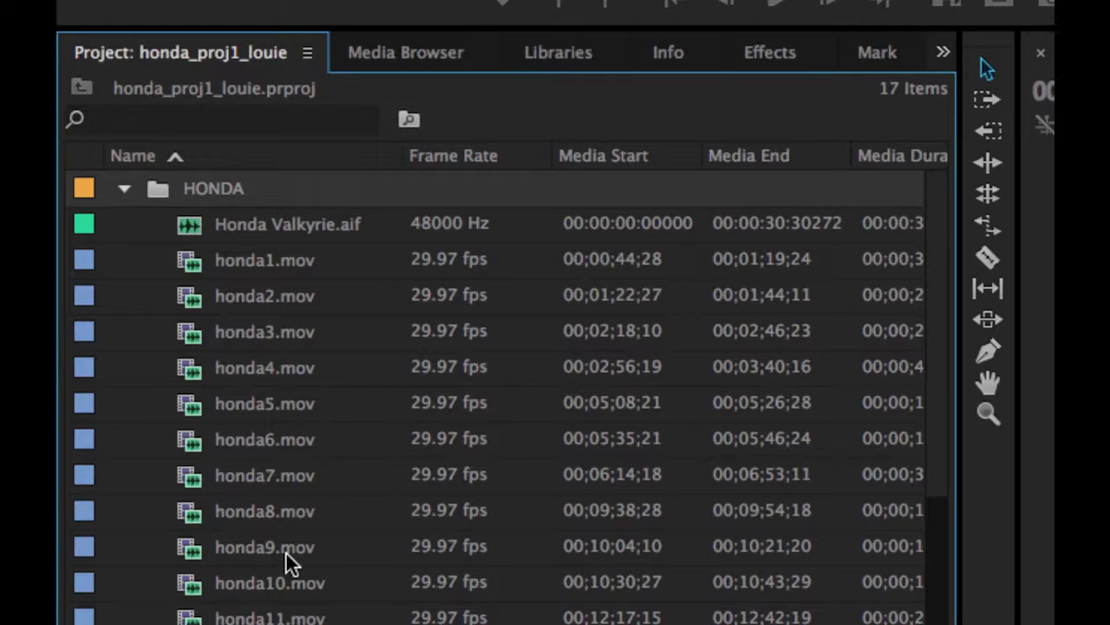
left_click_drag(932, 381, 956, 530)
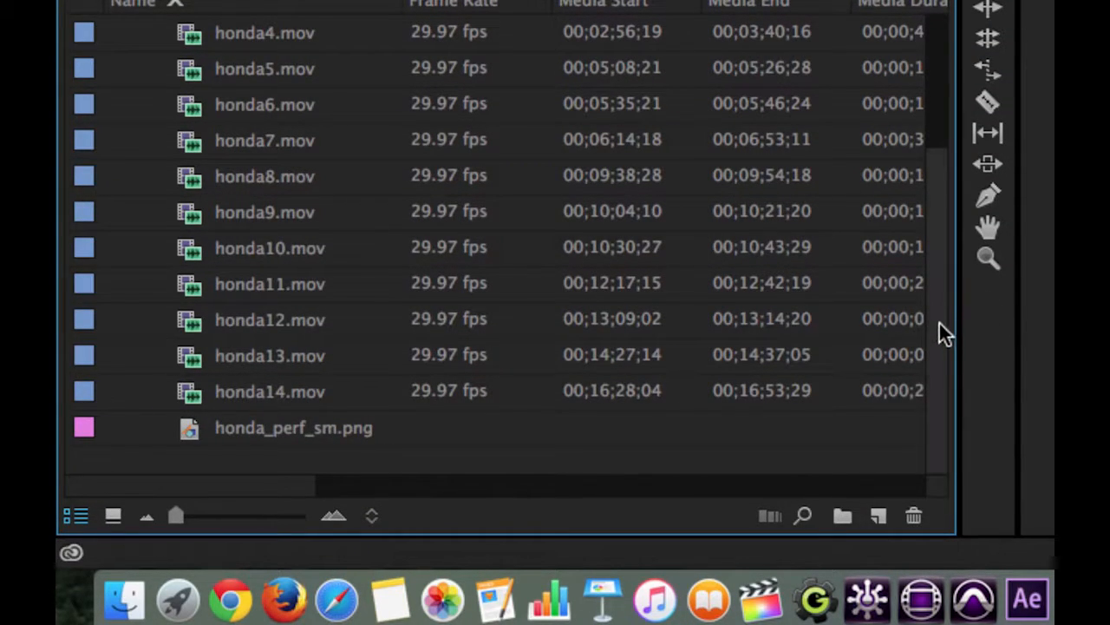
left_click_drag(940, 330, 917, 173)
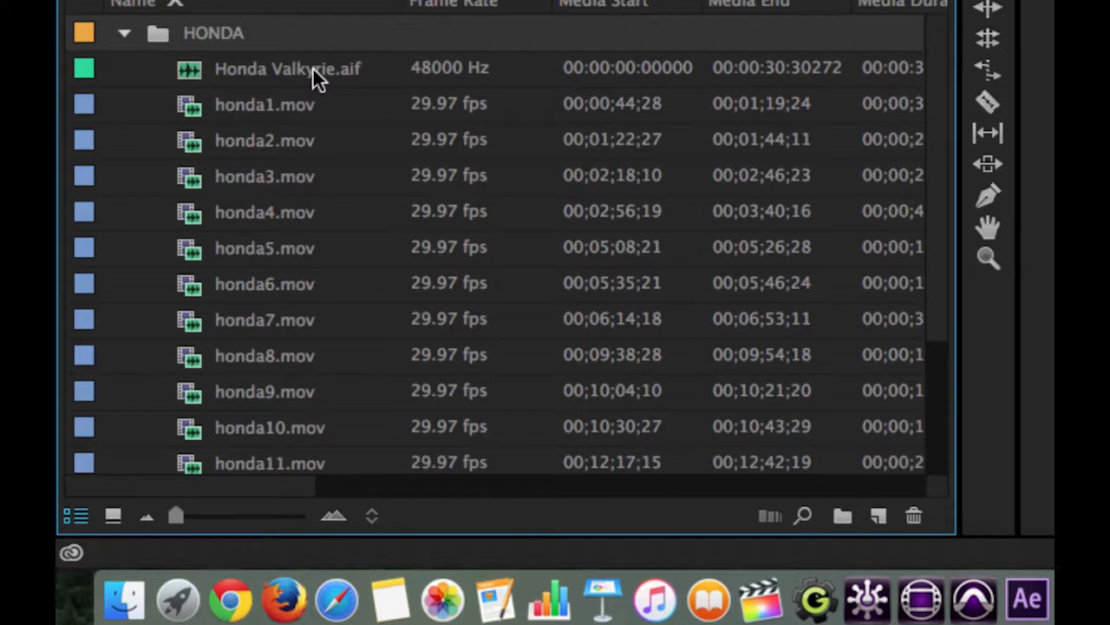
mouse_move(312, 66)
left_click(124, 34)
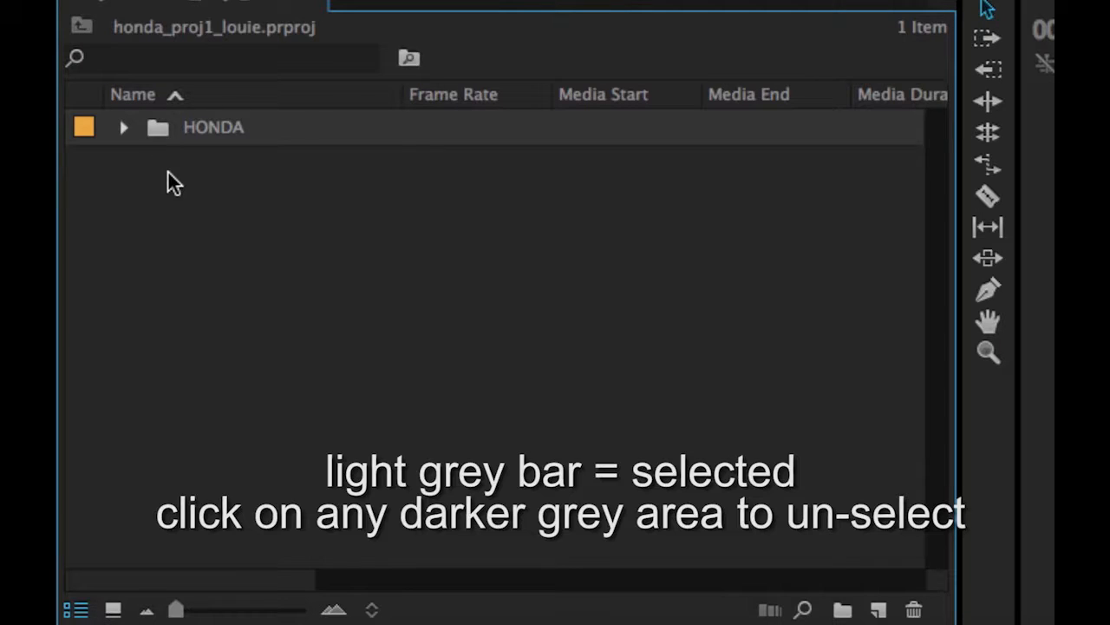
With HONDA deselected, create three new bins at the project's top level, moving the nested second bin out of the first.
left_click(453, 340)
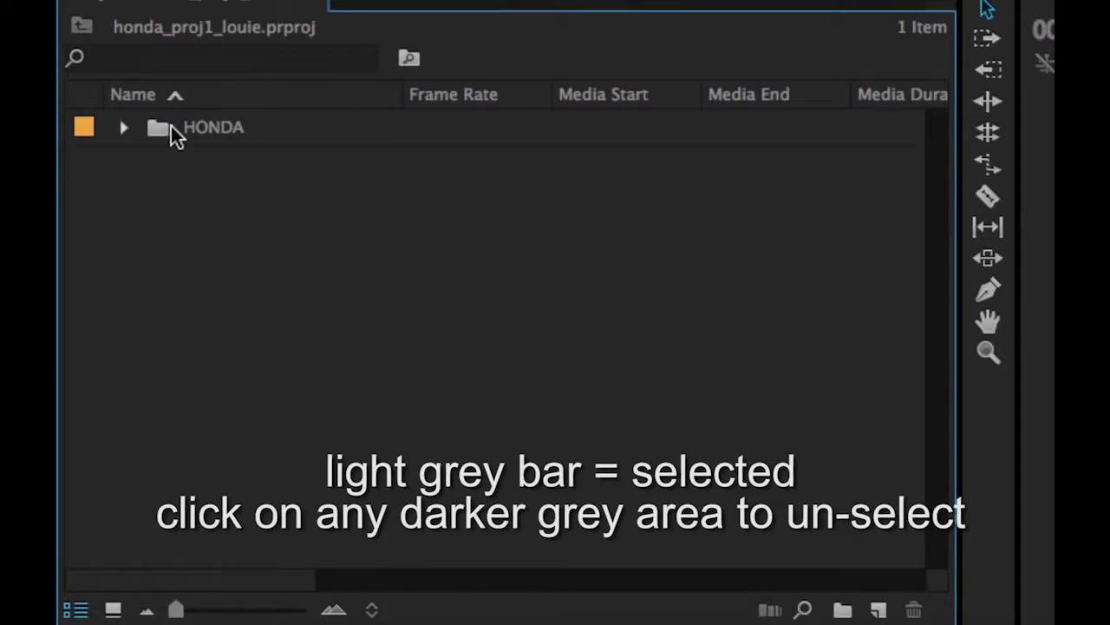
left_click(843, 610)
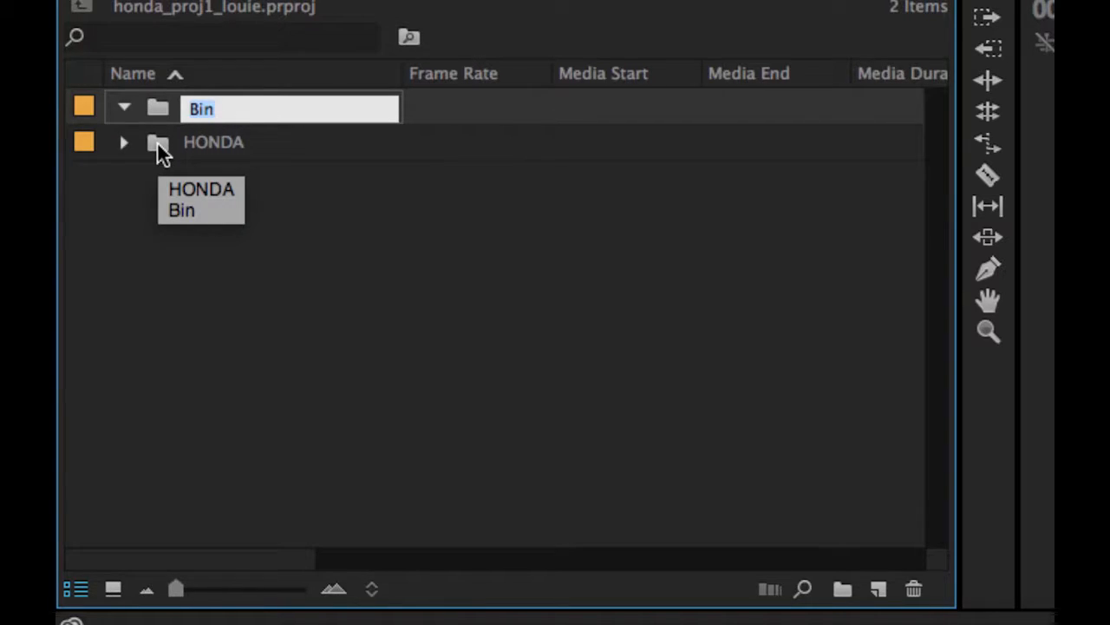
left_click(842, 592)
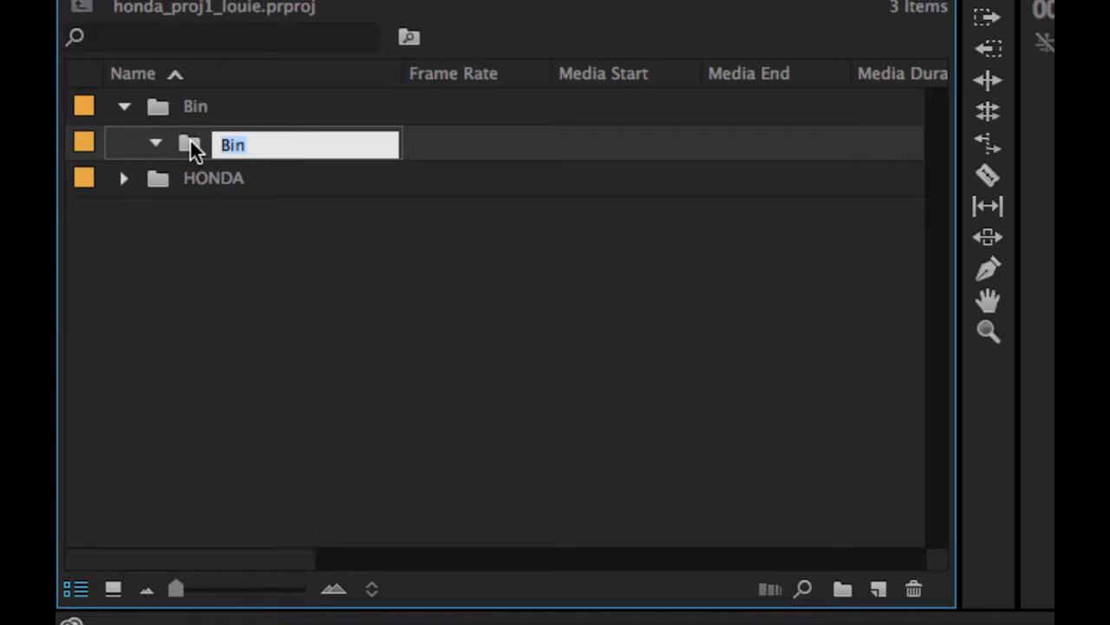
key("Return")
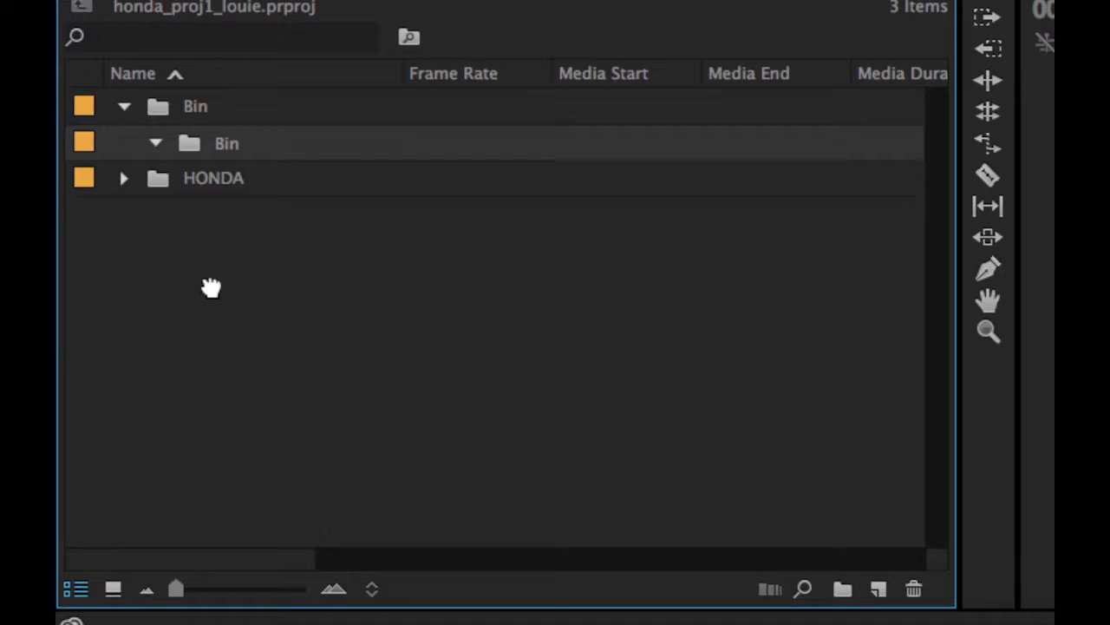
left_click_drag(210, 288, 184, 261)
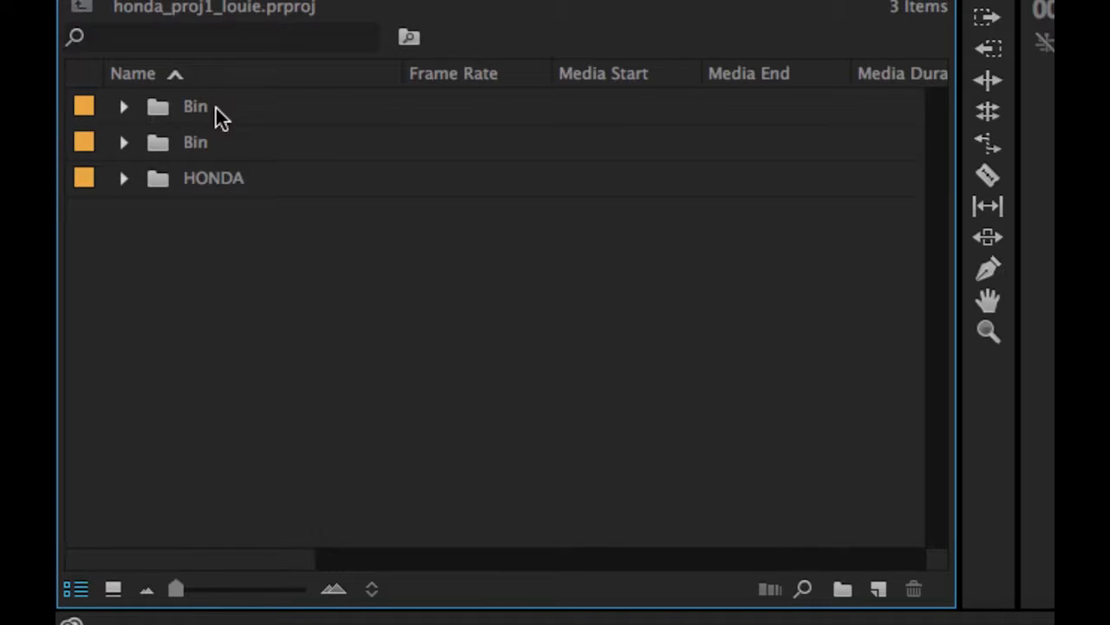
left_click(842, 589)
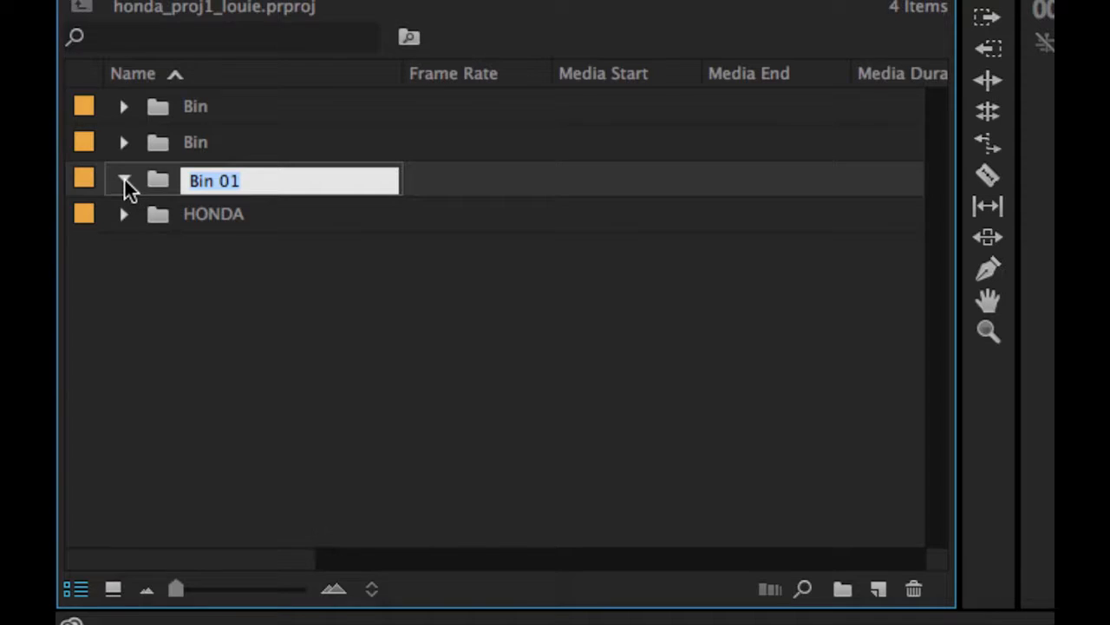
left_click(125, 181)
Rename the first new bin as CUTS.
left_click(196, 111)
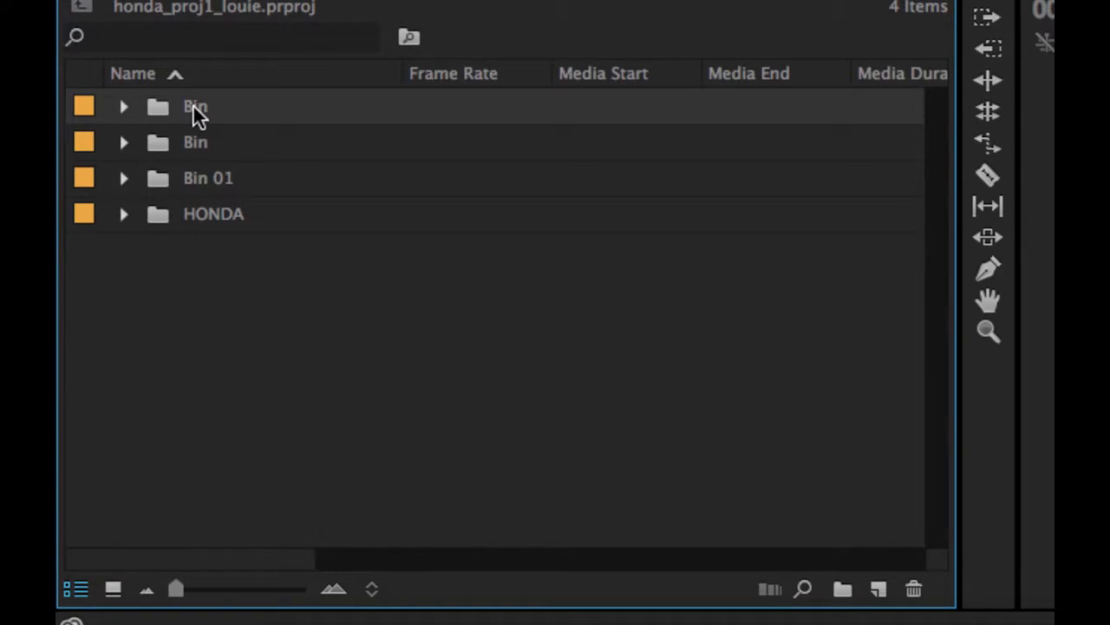
left_click(196, 109)
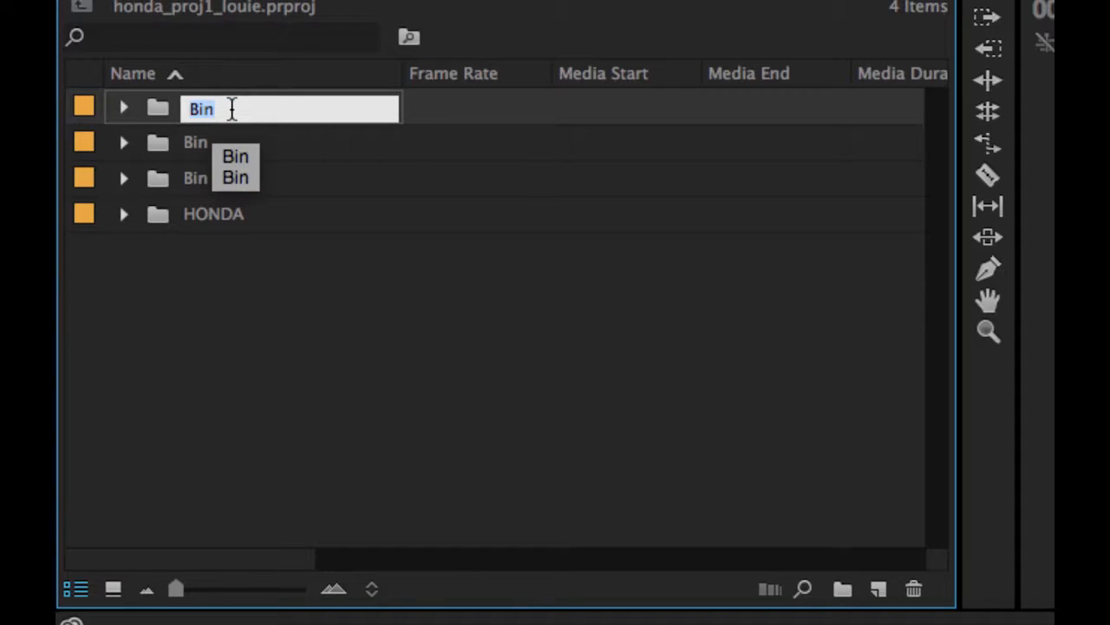
type("CUTS")
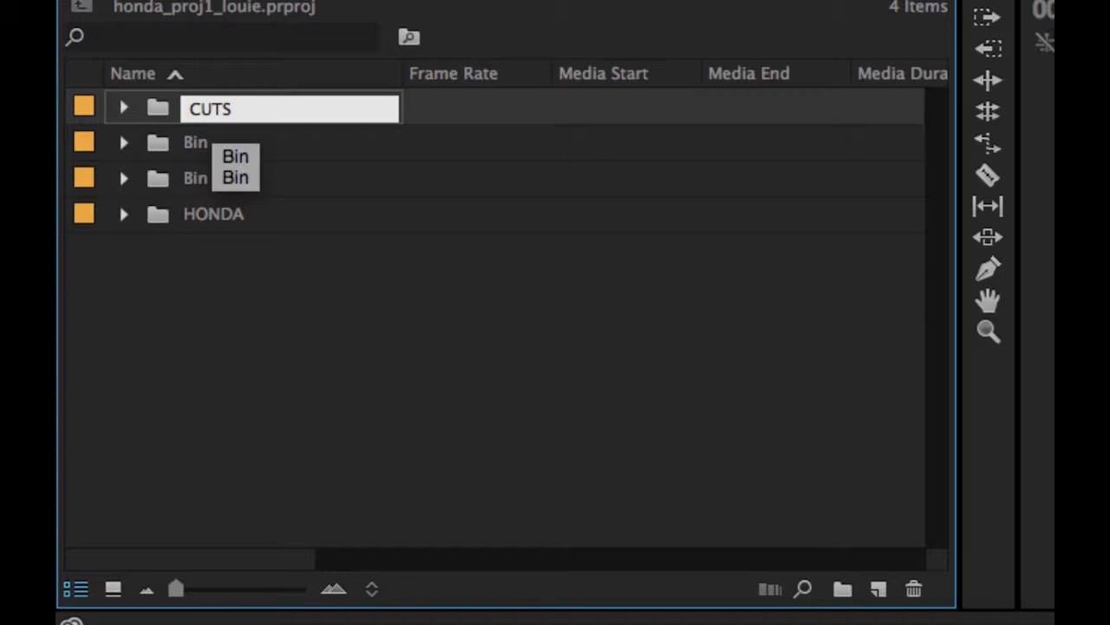
Rename the second new bin as AUDIO.
left_click(197, 144)
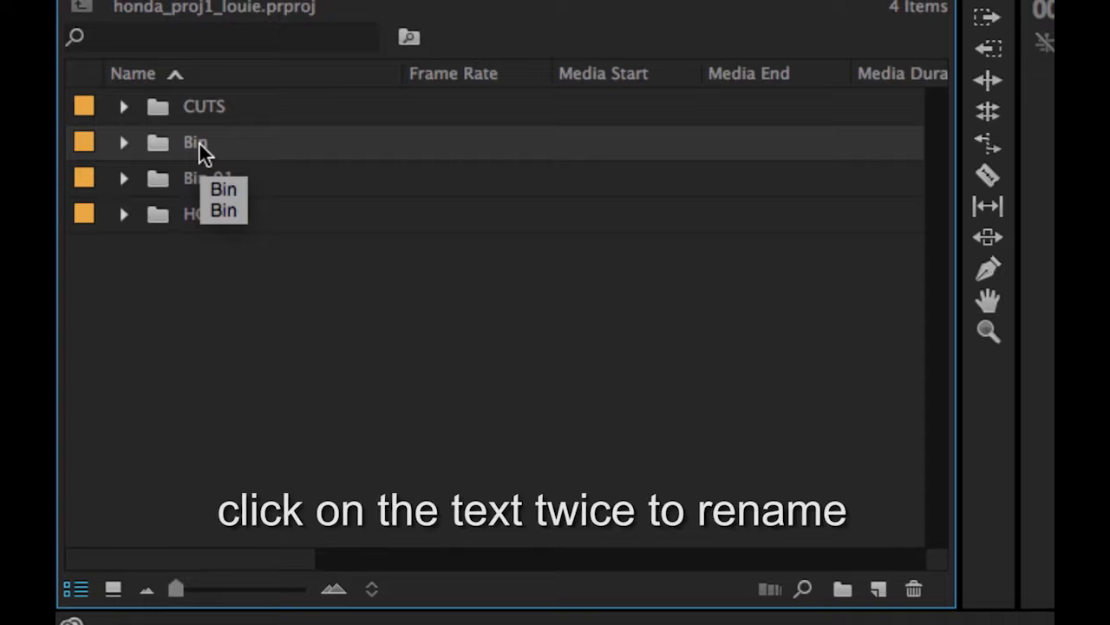
left_click(199, 144)
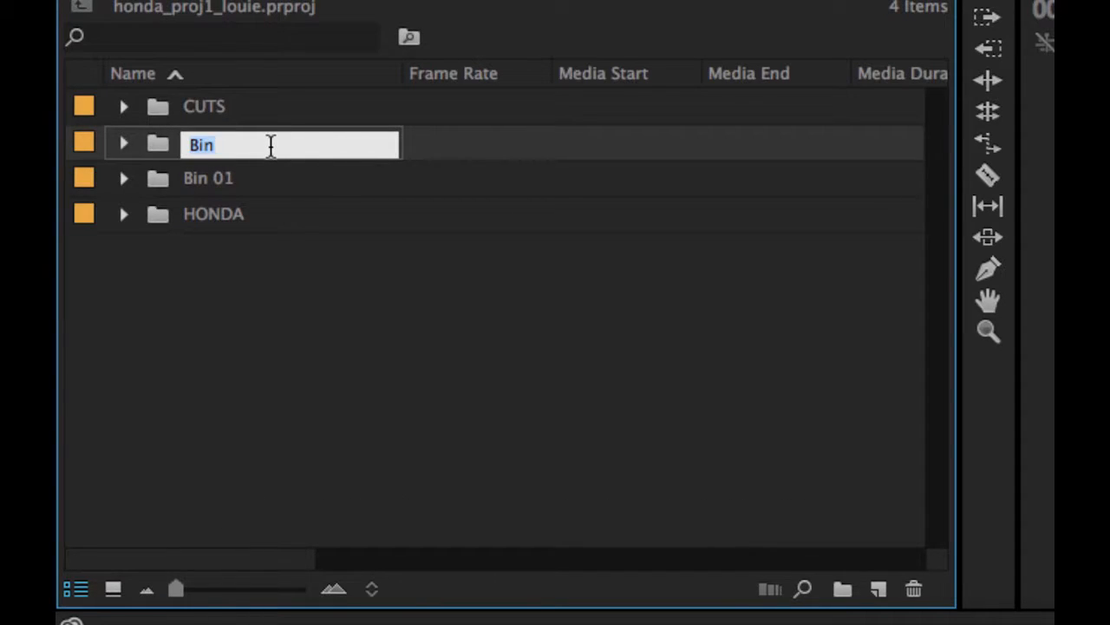
type("ADU")
key("BackSpace")
key("BackSpace")
type("UDIO")
Rename the third new bin, Bin 01, as GRFX.
left_click(213, 178)
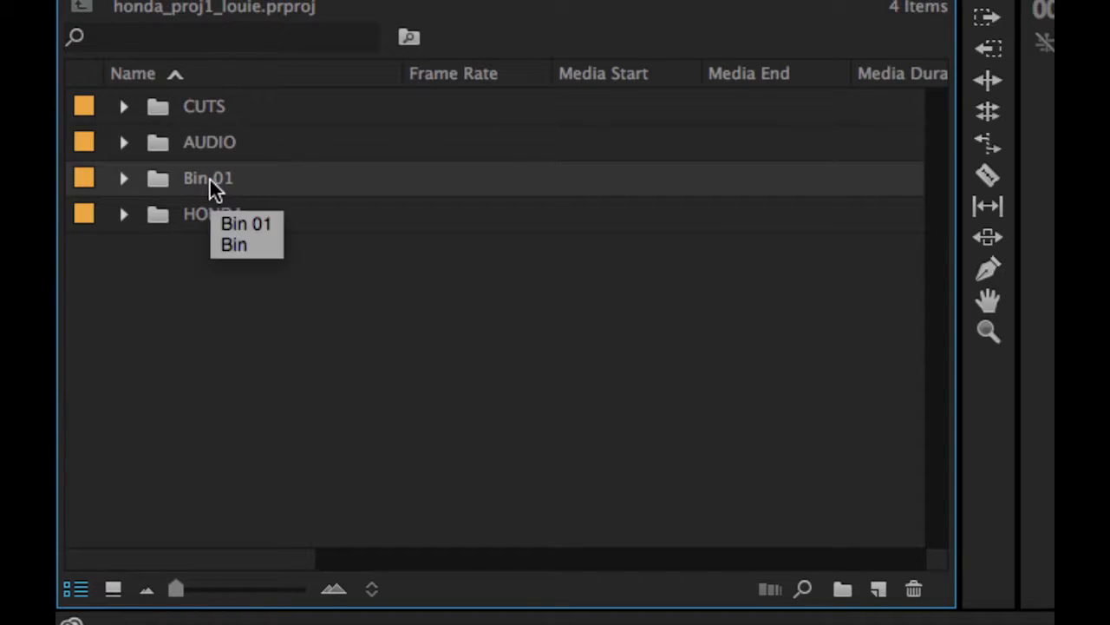
left_click(210, 179)
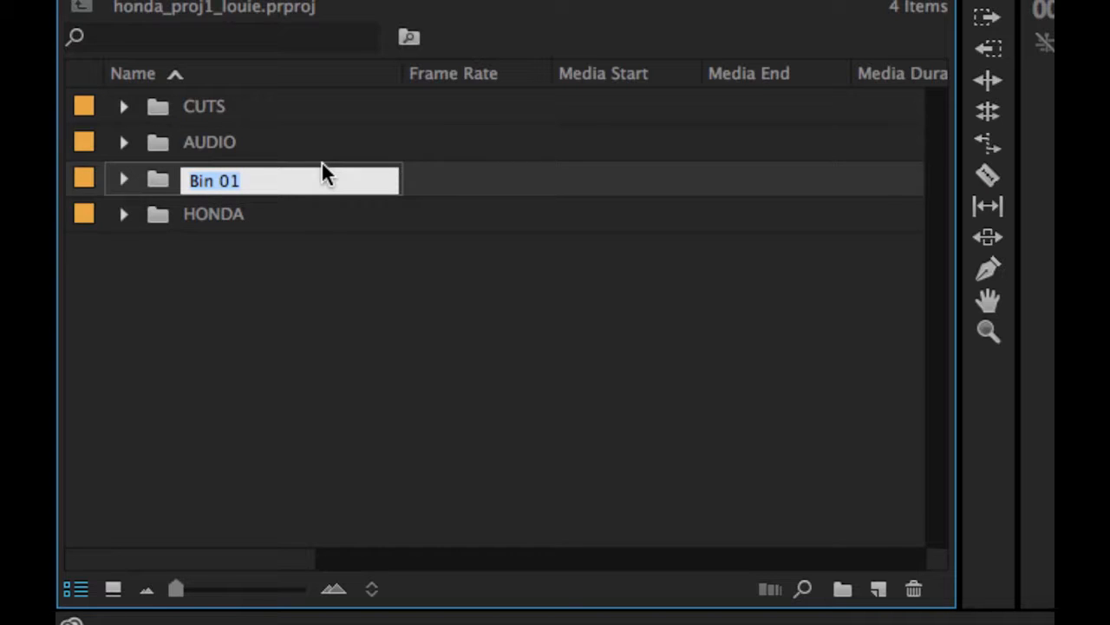
type("GRF")
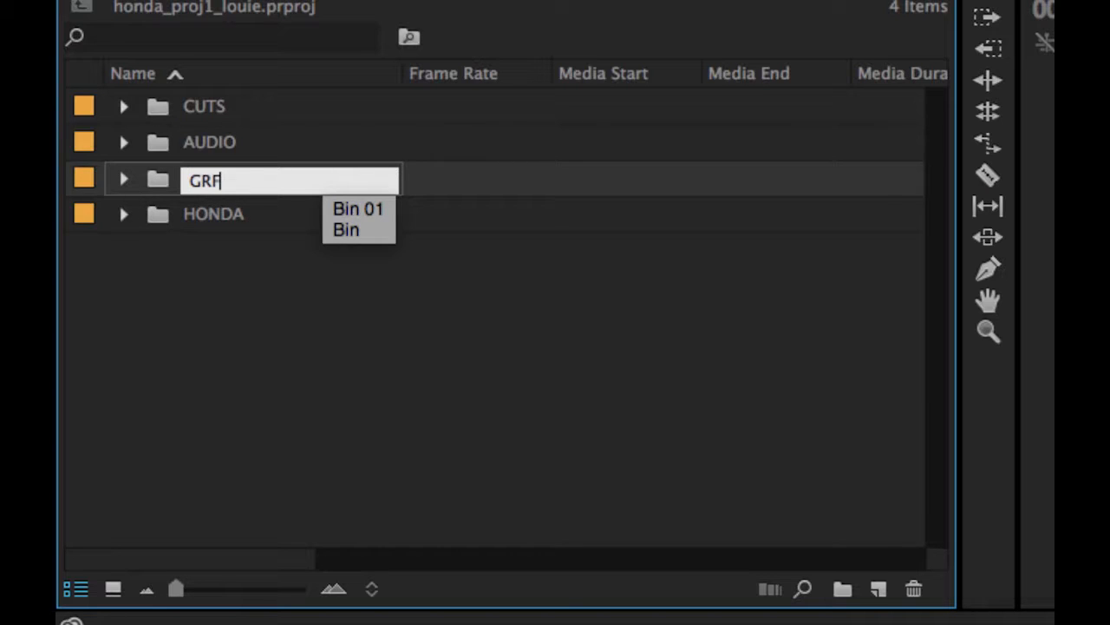
type("X")
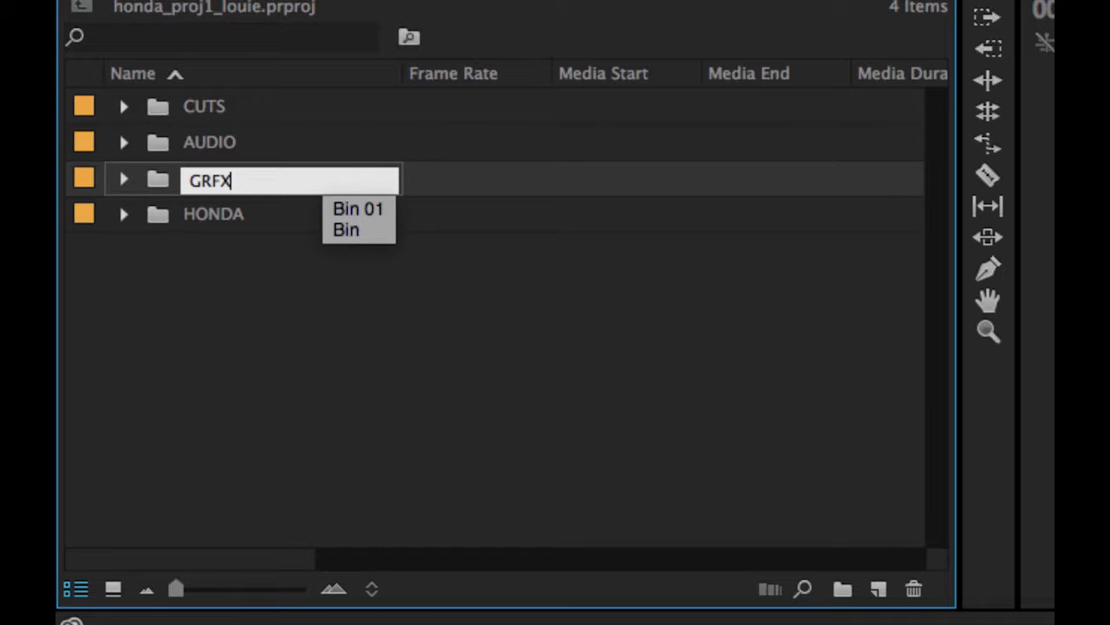
left_click(241, 242)
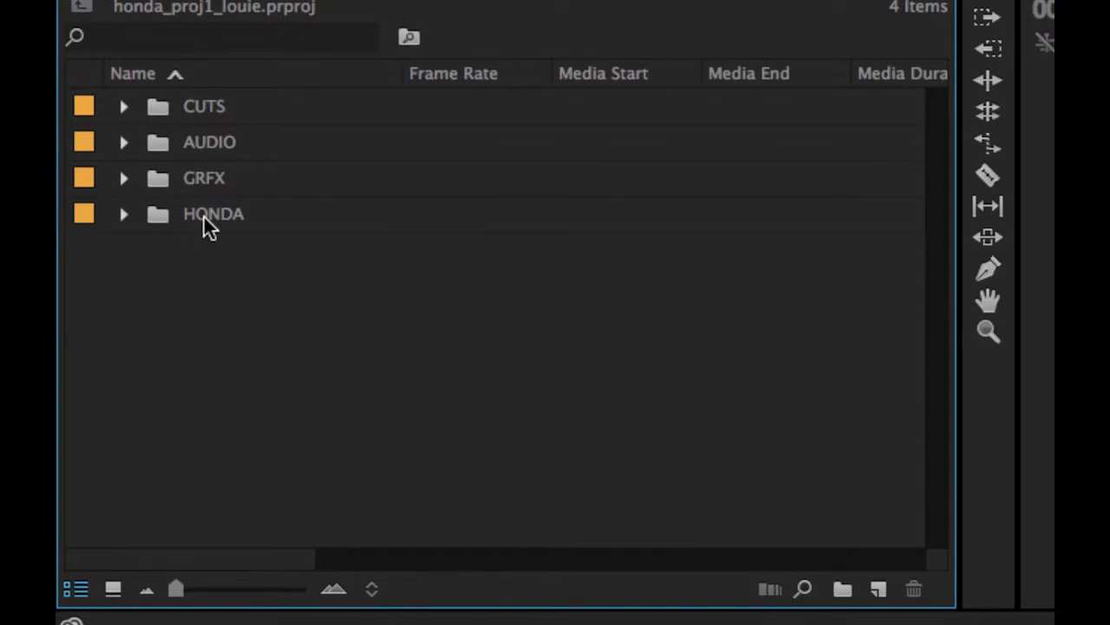
Move Honda Valkyrie.aif from the HONDA bin into the AUDIO bin and check the AUDIO bin's contents, collapsing it when finished.
left_click(123, 217)
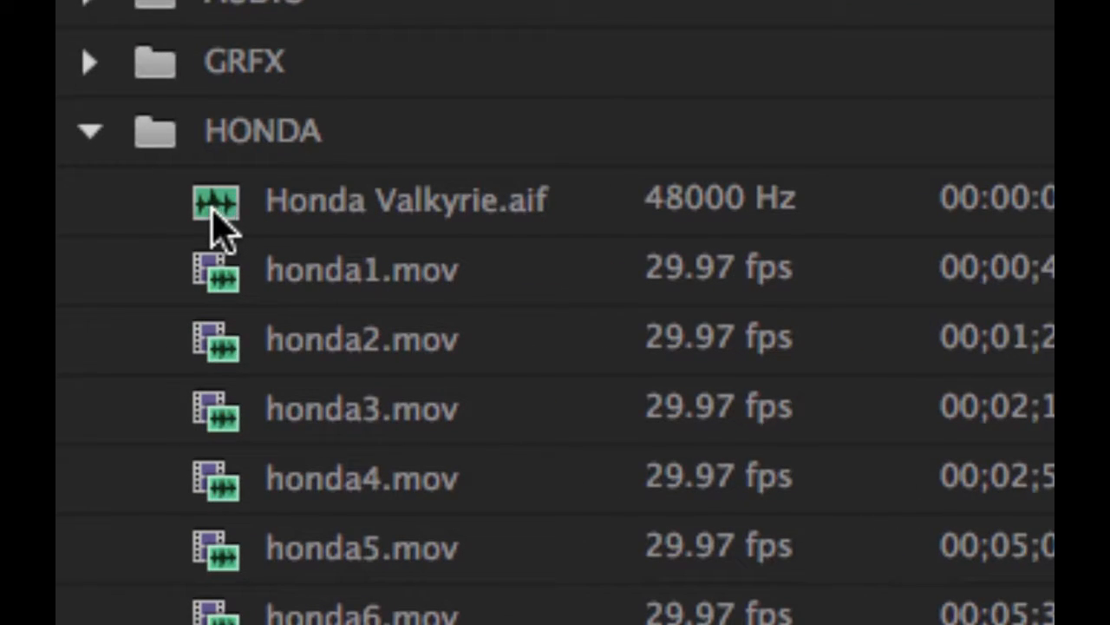
mouse_move(227, 230)
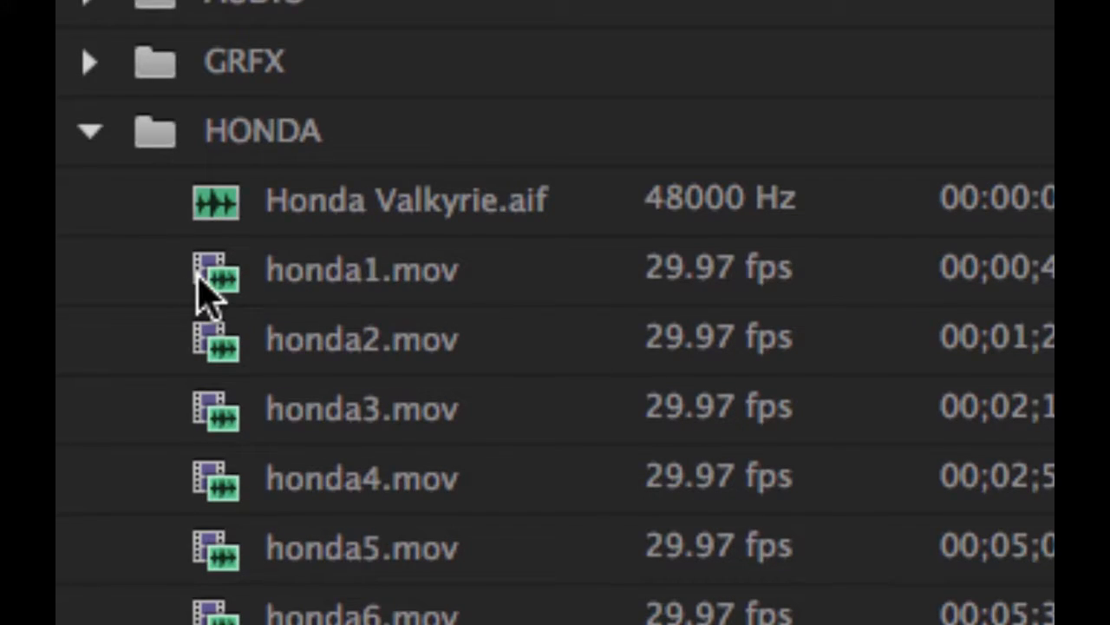
mouse_move(199, 271)
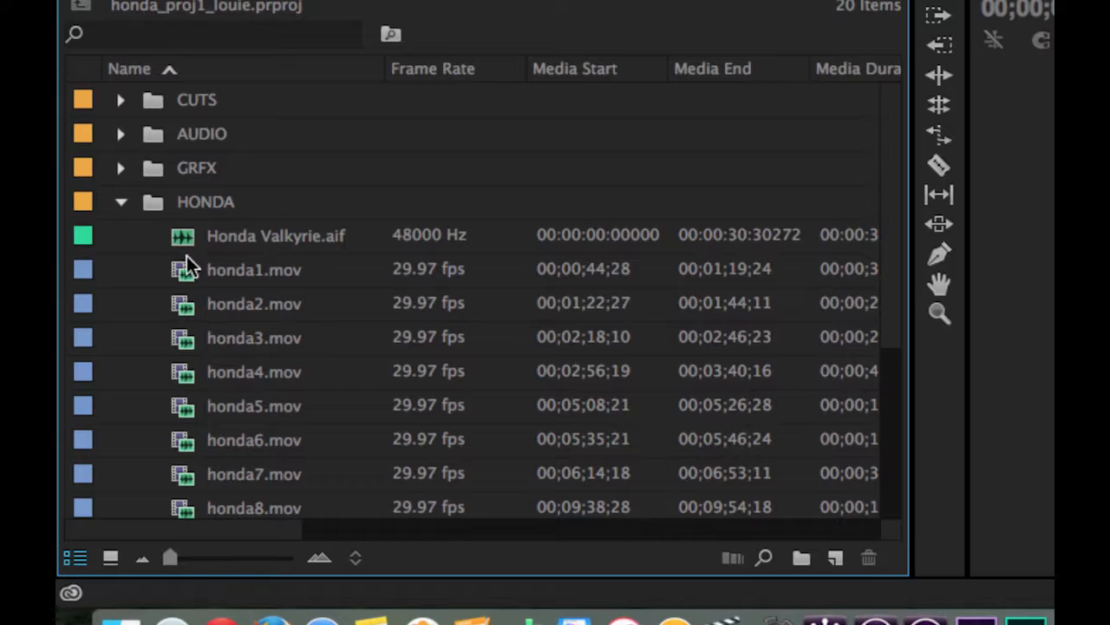
mouse_move(184, 236)
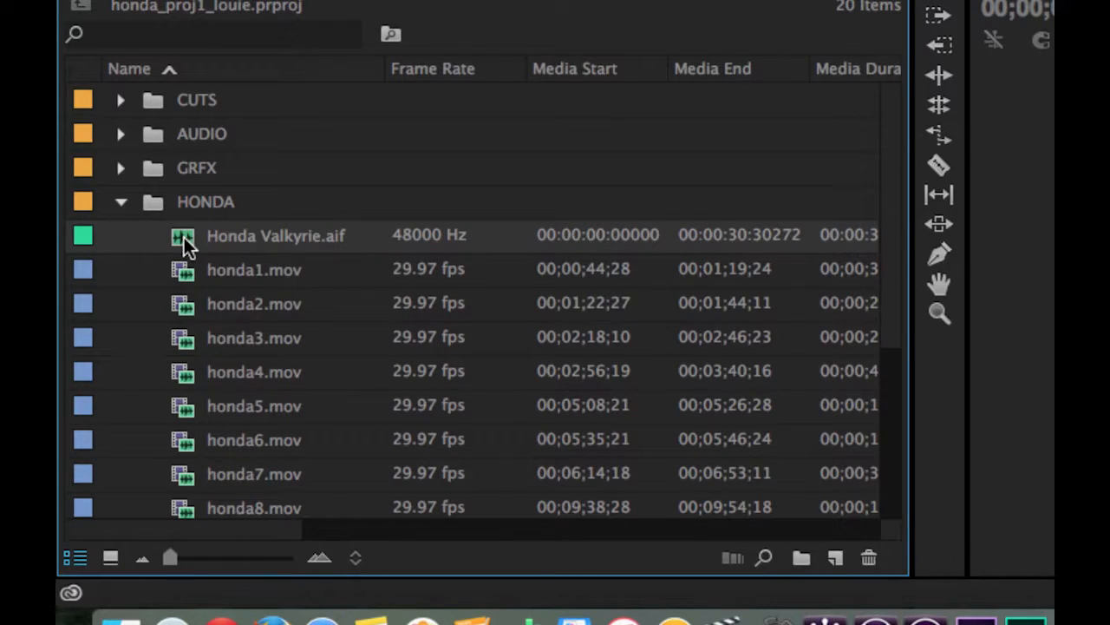
left_click(260, 237)
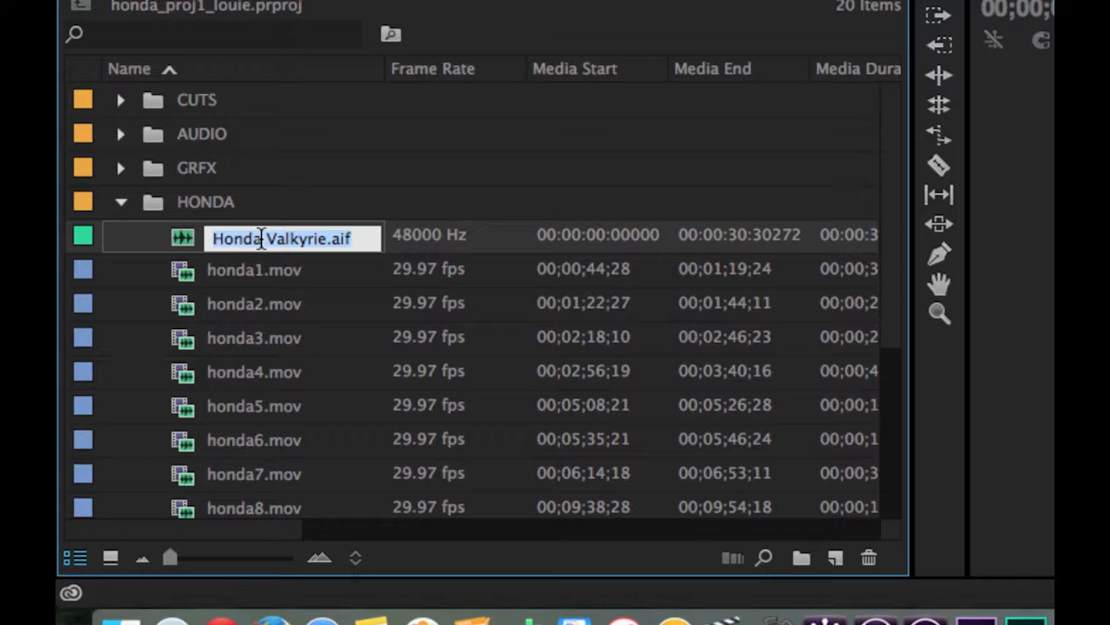
left_click(182, 242)
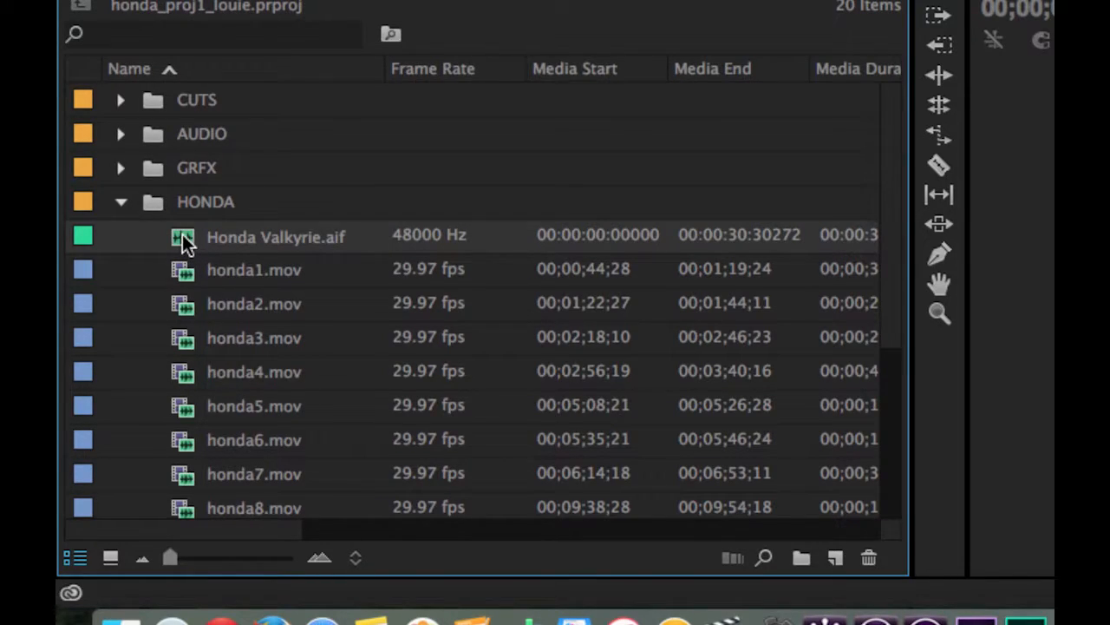
left_click_drag(180, 235, 221, 135)
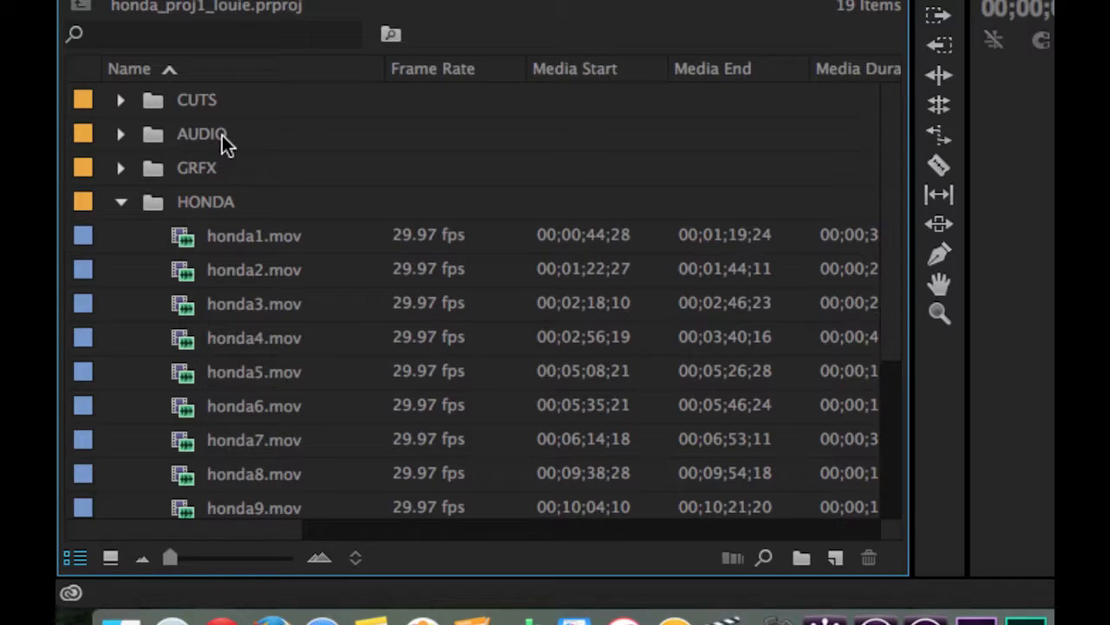
left_click(121, 135)
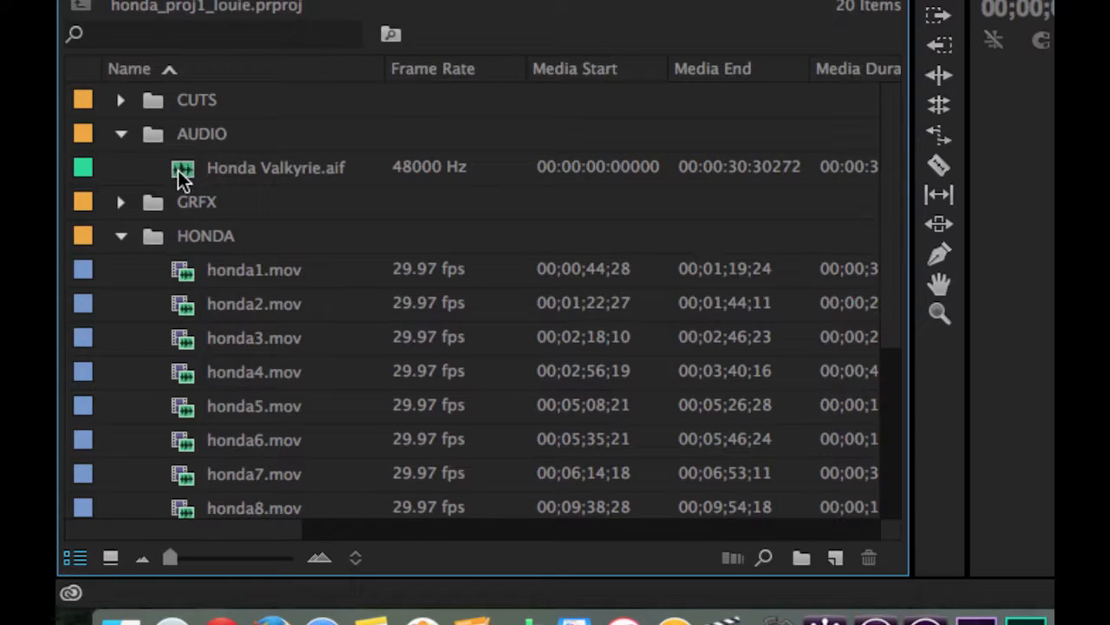
left_click(120, 135)
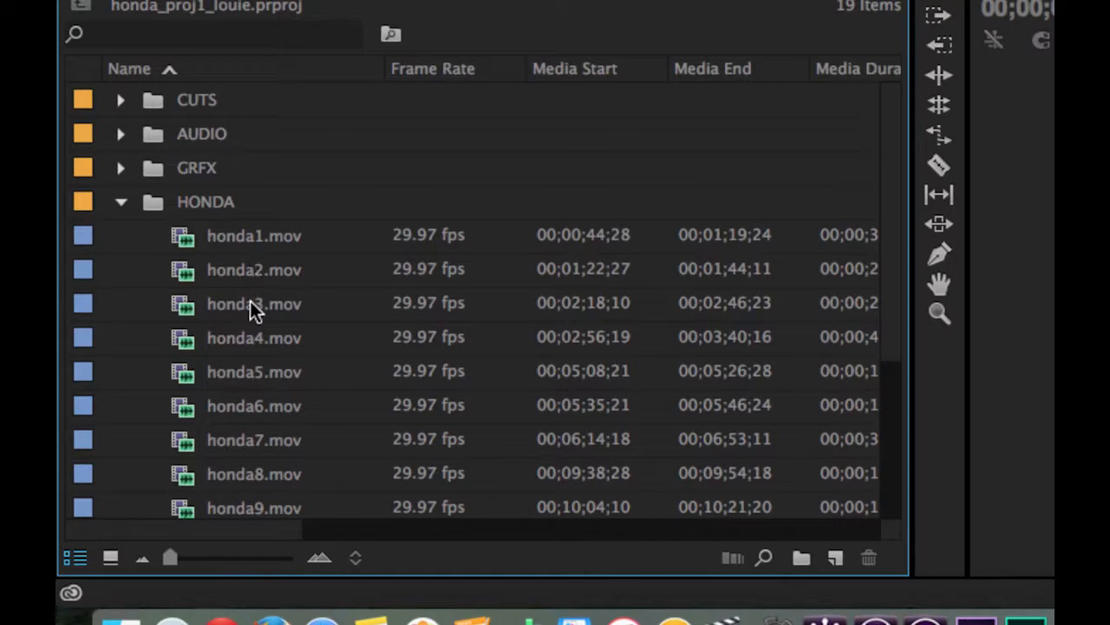
Move honda_perf_sm.png from the end of the HONDA bin into the GRFX bin and check the GRFX bin's contents, collapsing it when finished.
scroll(273, 420, "down", 4)
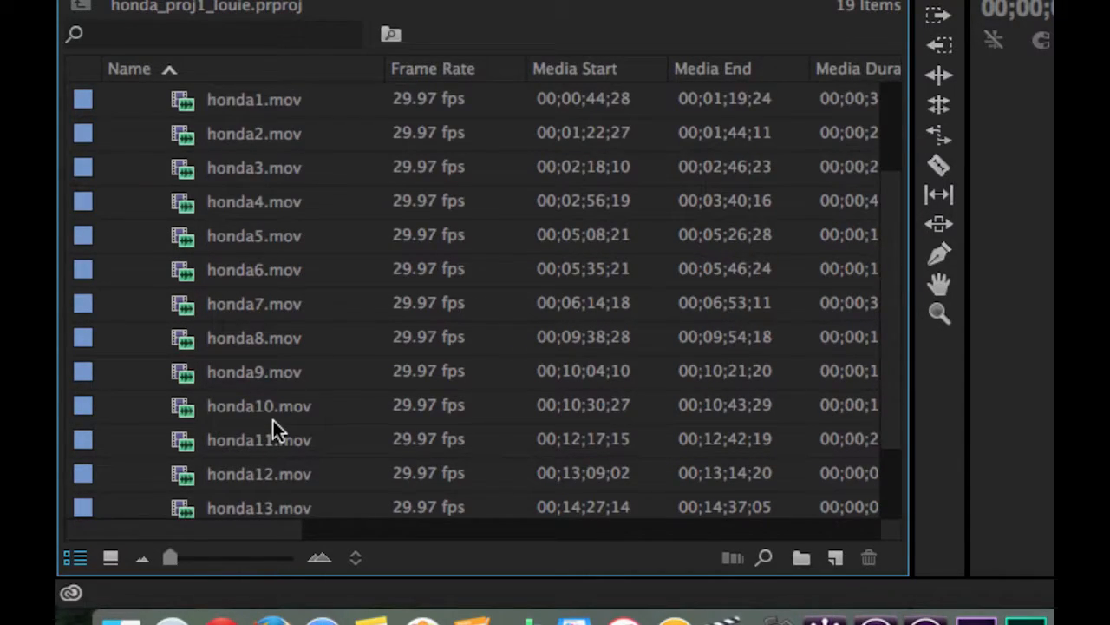
scroll(276, 417, "down", 3)
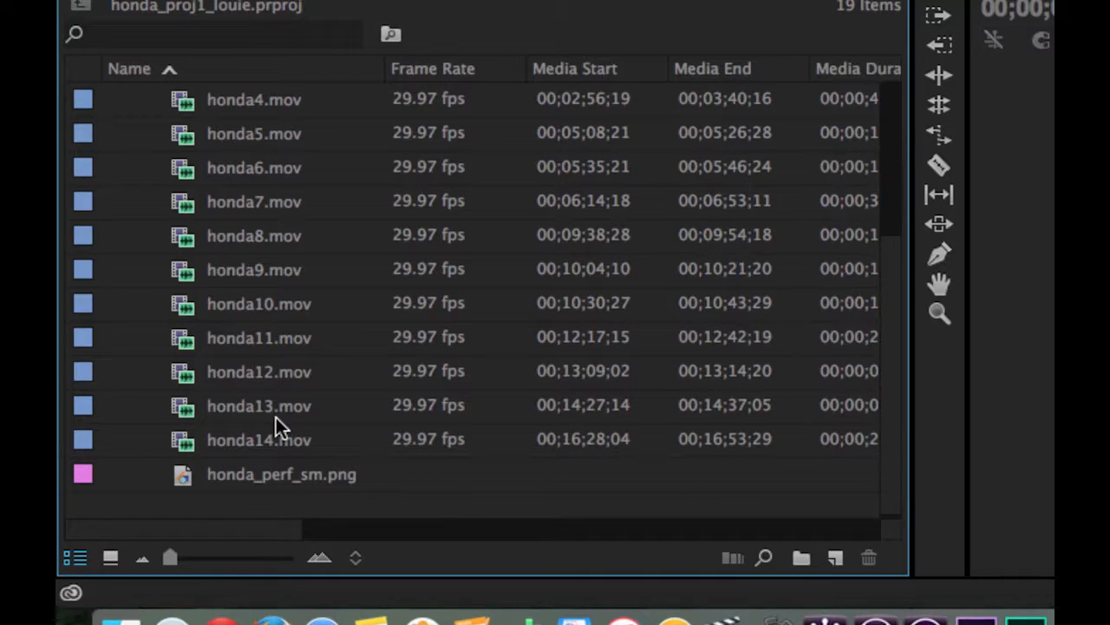
left_click(184, 473)
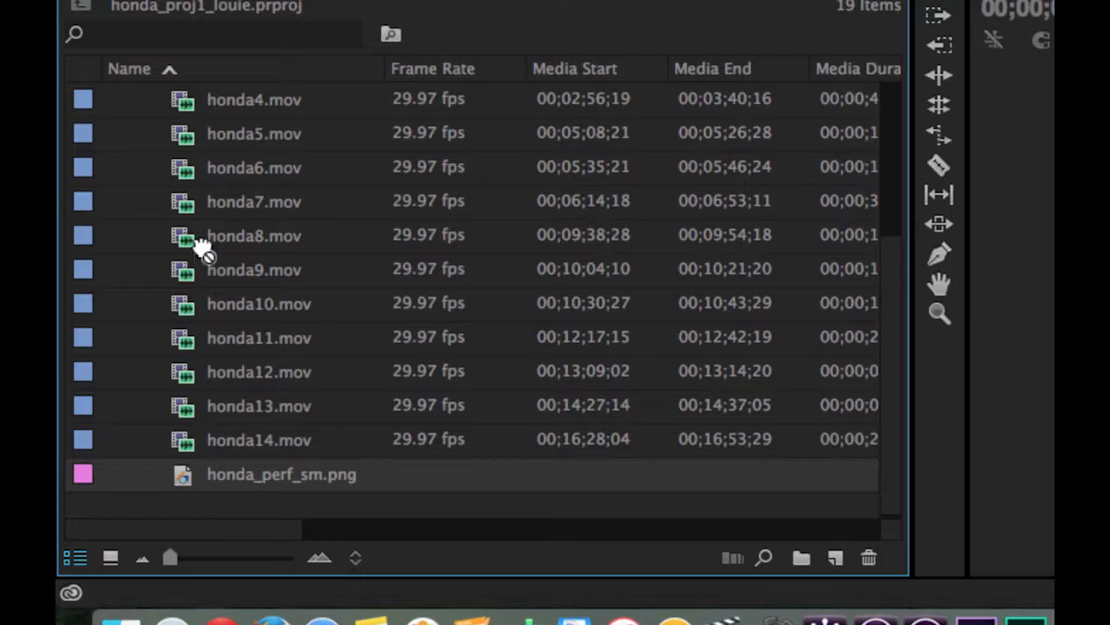
scroll(198, 83, "up", 7)
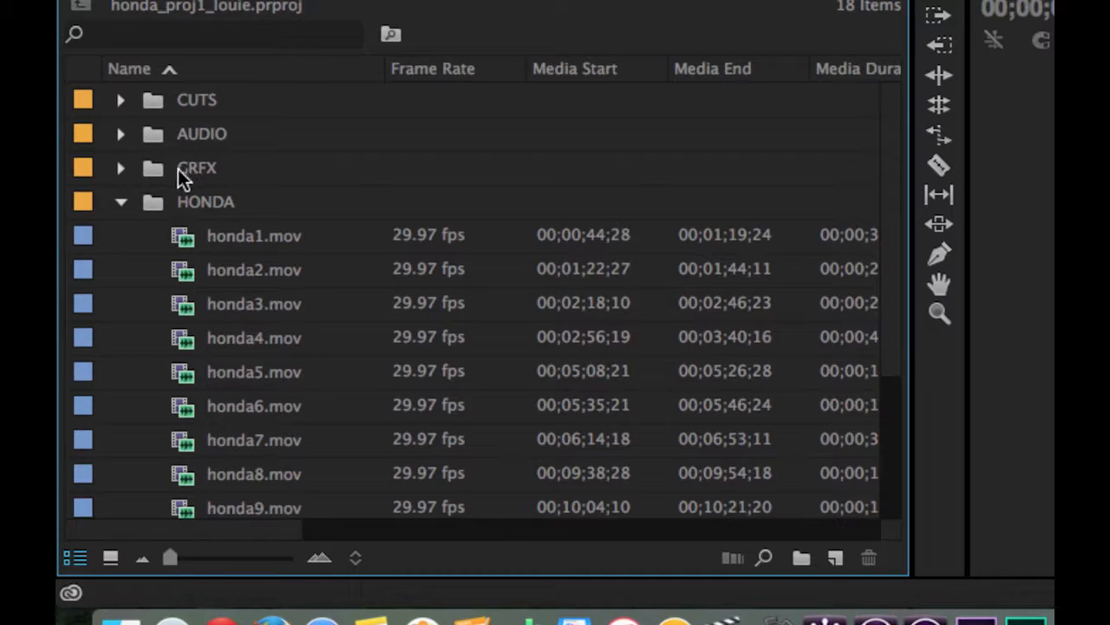
left_click(120, 169)
left_click(121, 169)
Rename the HONDA bin as HONDA CLIPS and collapse it, leaving the CUTS bin collapsed as well.
left_click(227, 203)
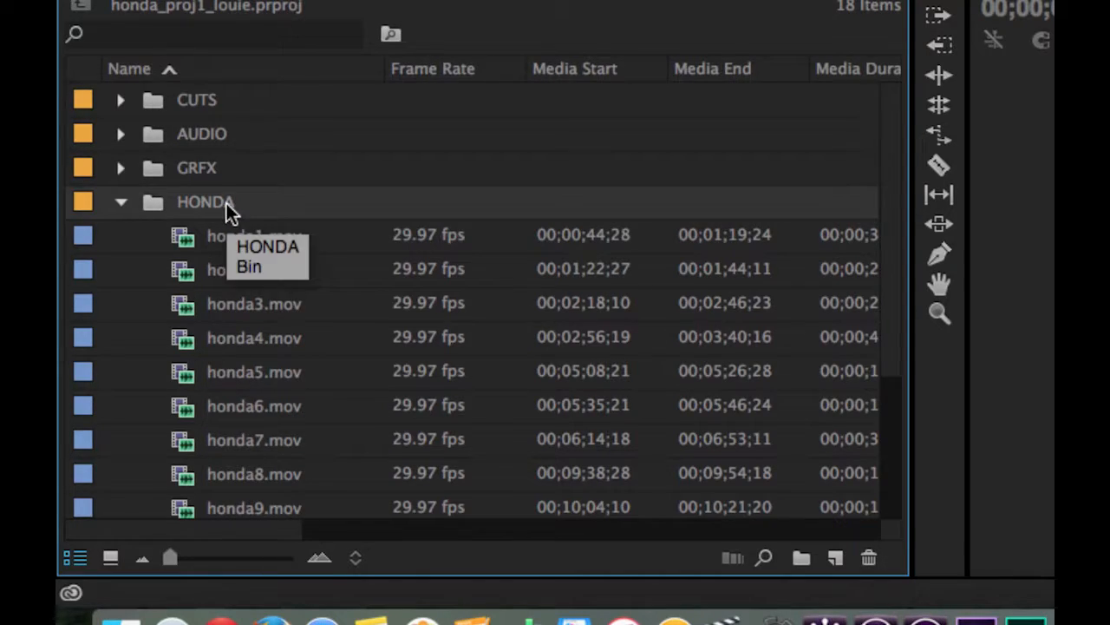
left_click(216, 205)
left_click(254, 203)
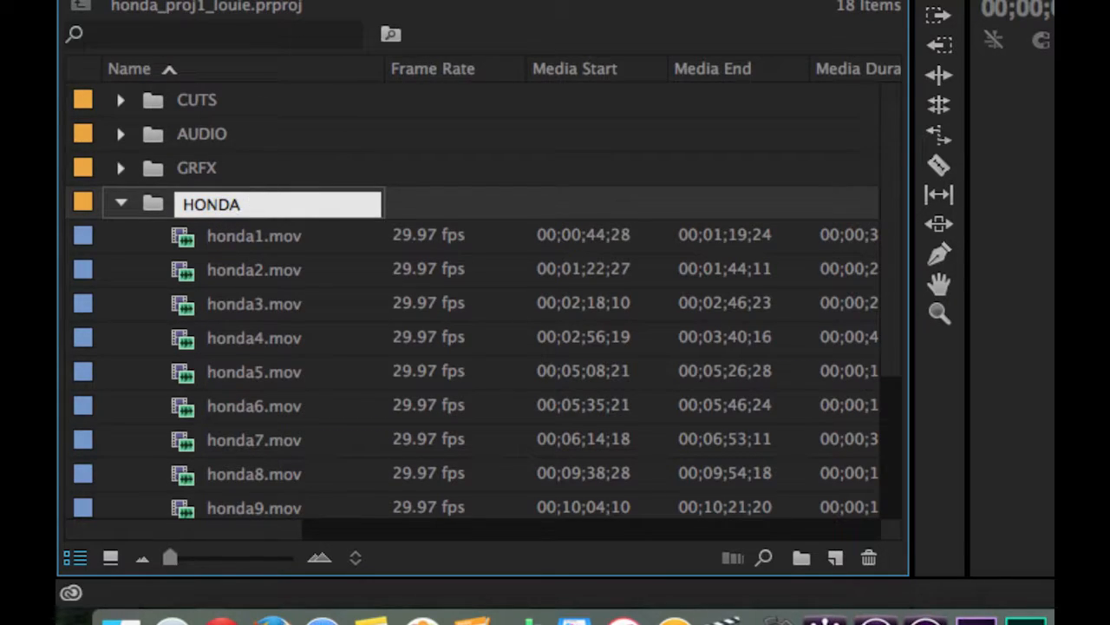
type("CLIPS")
key("Tab")
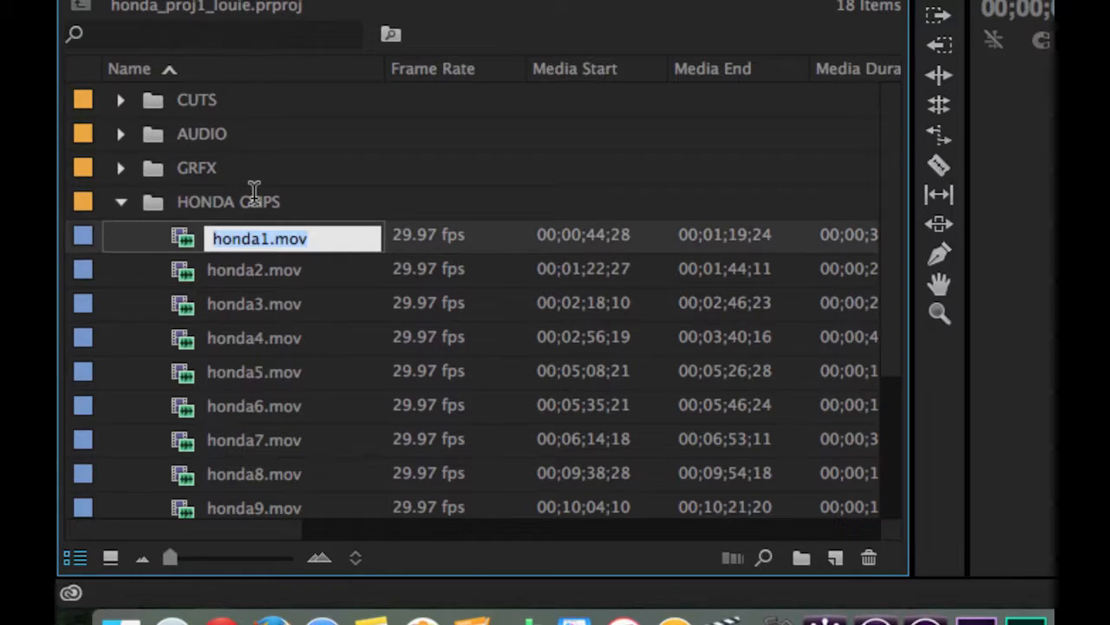
left_click(121, 203)
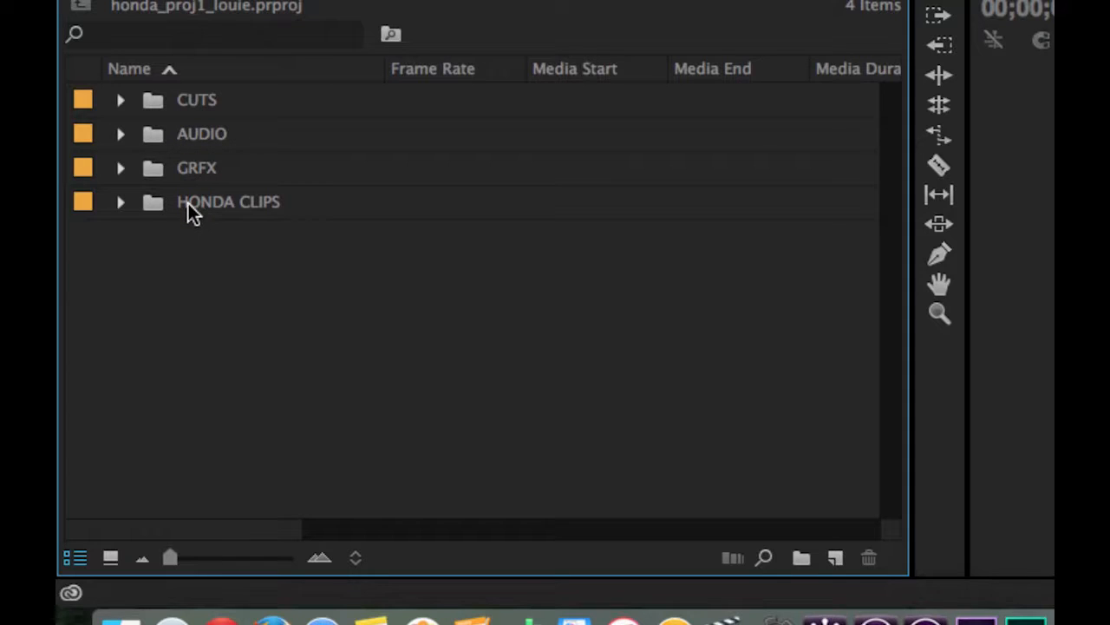
left_click(121, 101)
left_click(121, 102)
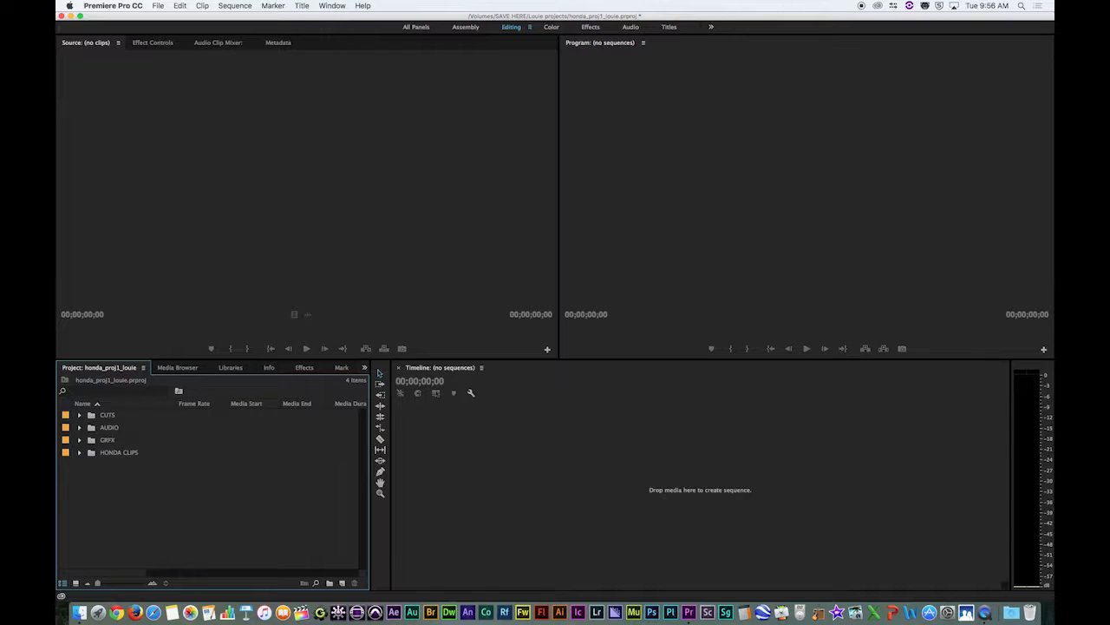
Close the project, saving the changes to honda_proj1_louie.prproj, and reposition the Start window on the desktop.
left_click(159, 7)
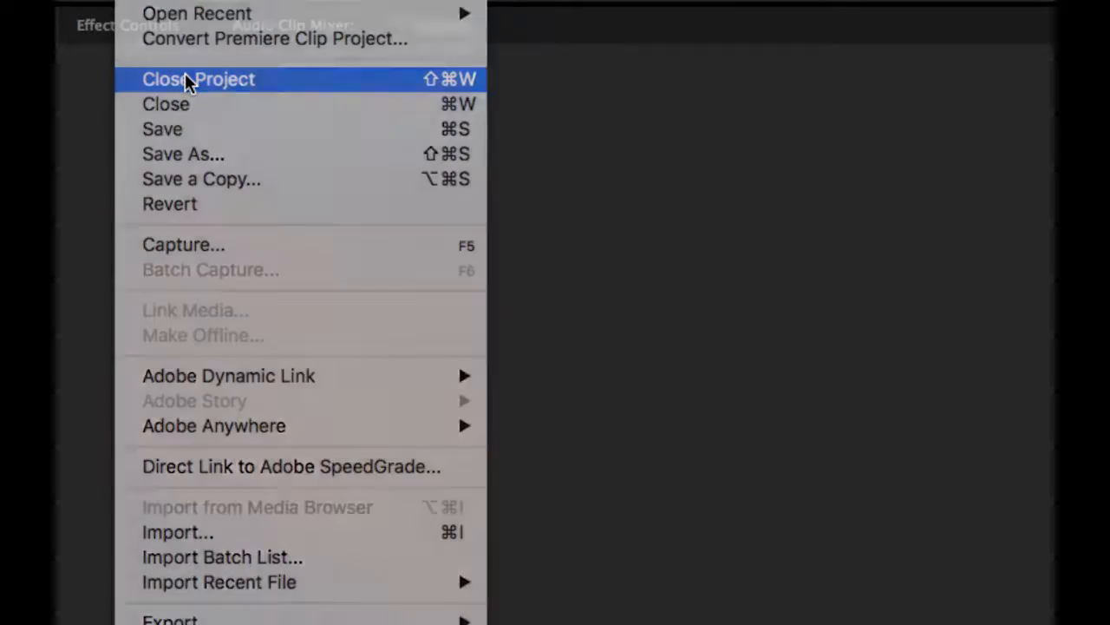
left_click(186, 80)
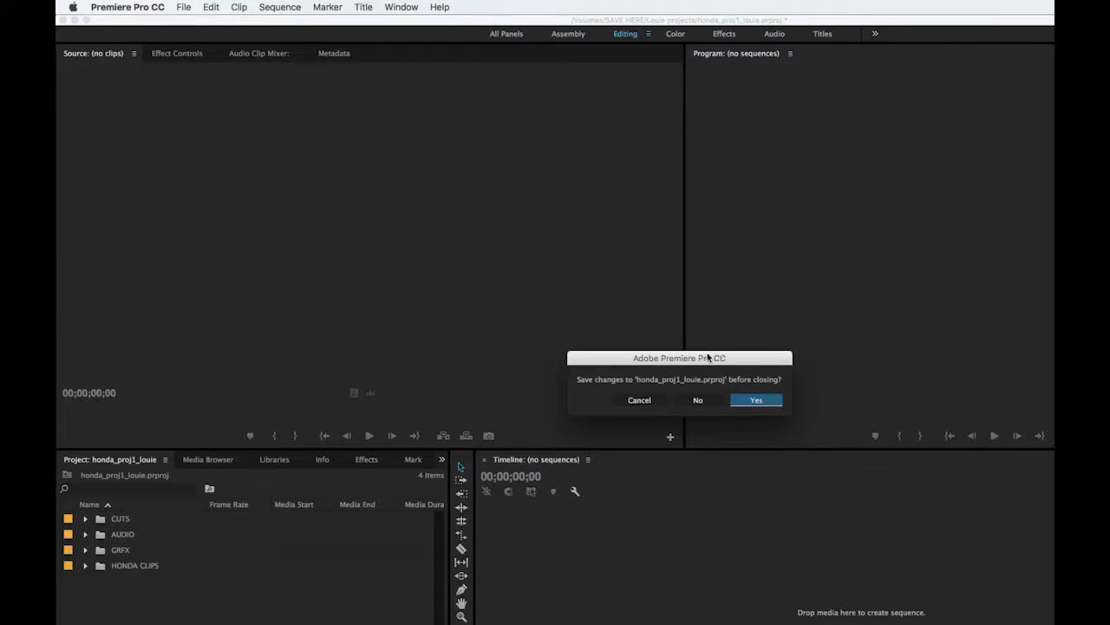
left_click_drag(699, 361, 451, 283)
left_click(508, 323)
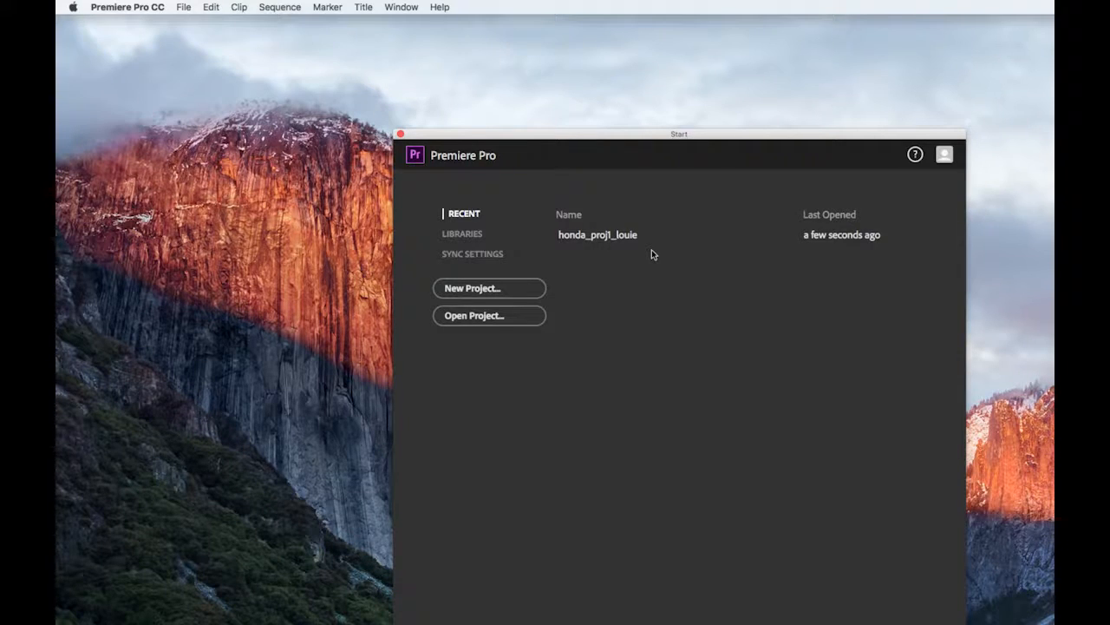
left_click_drag(697, 136, 586, 59)
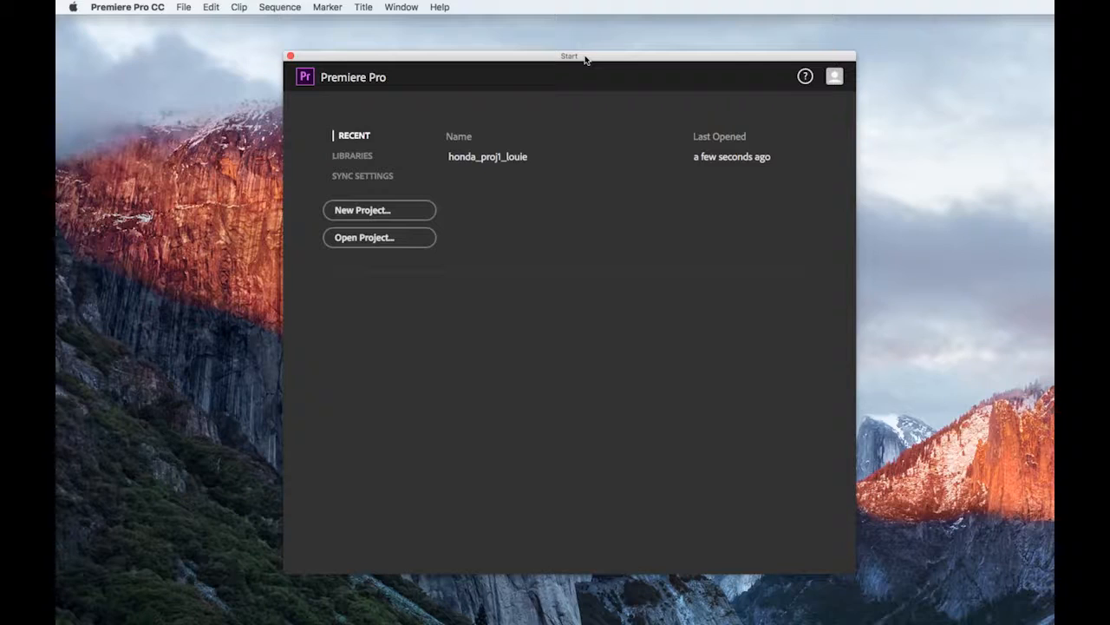